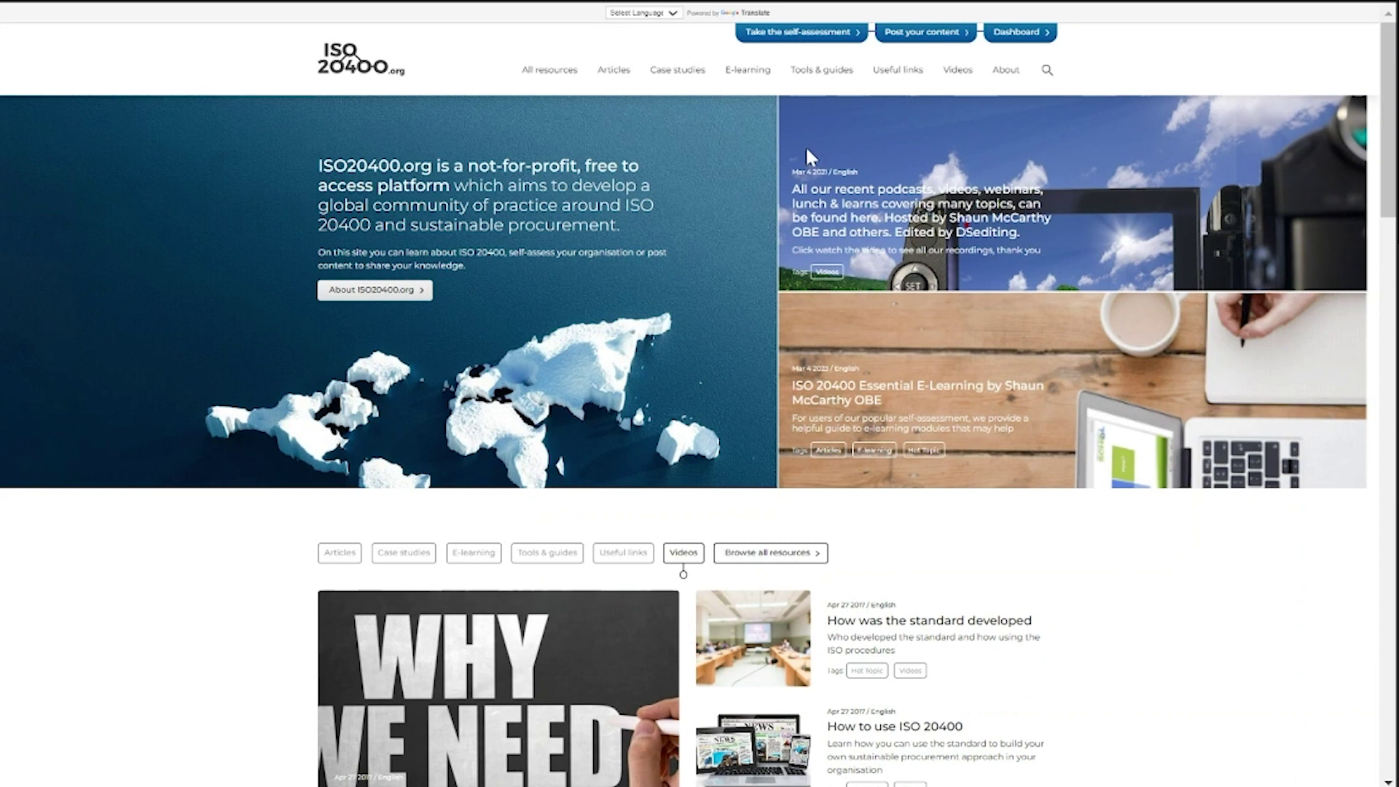
Open the self-assessment dashboard and start a new self-assessment
left_click(860, 38)
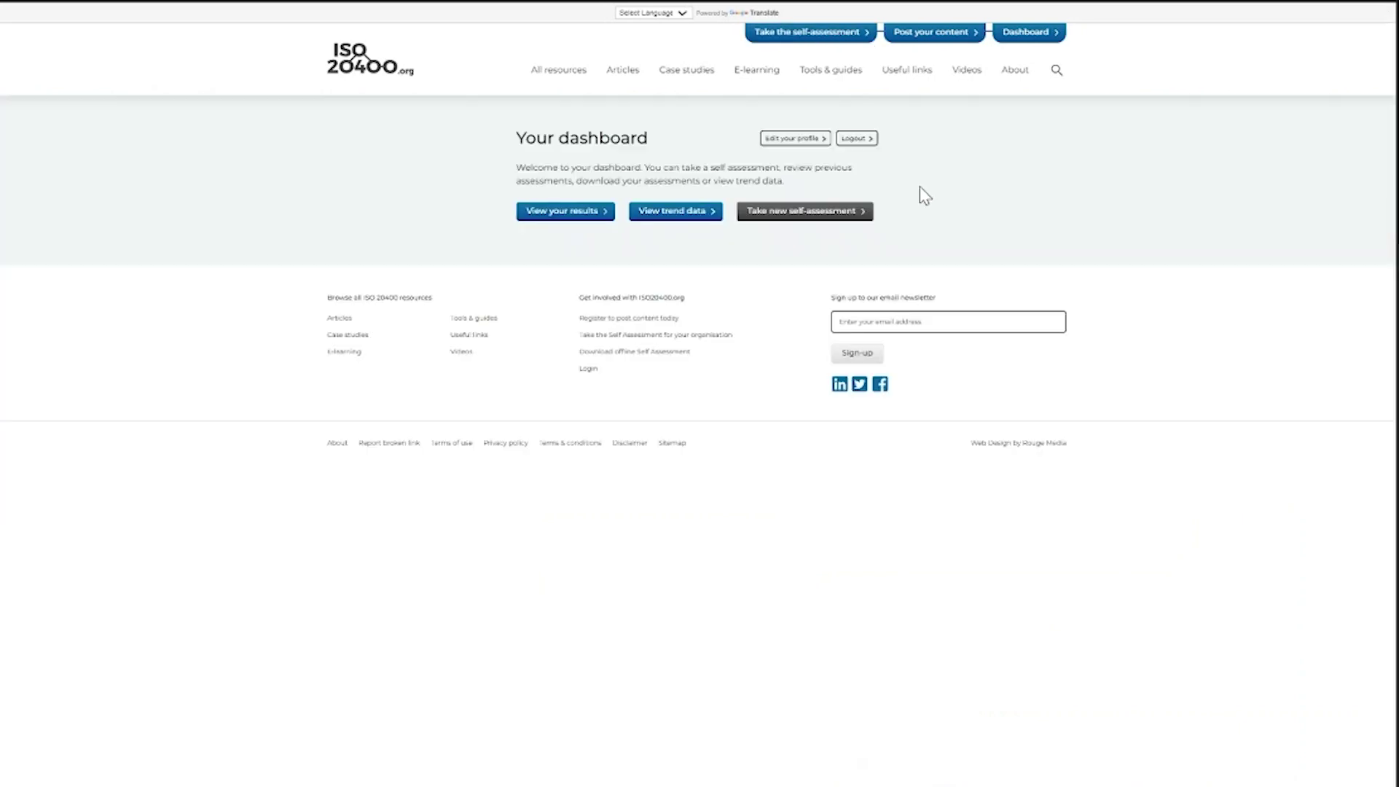
left_click(778, 213)
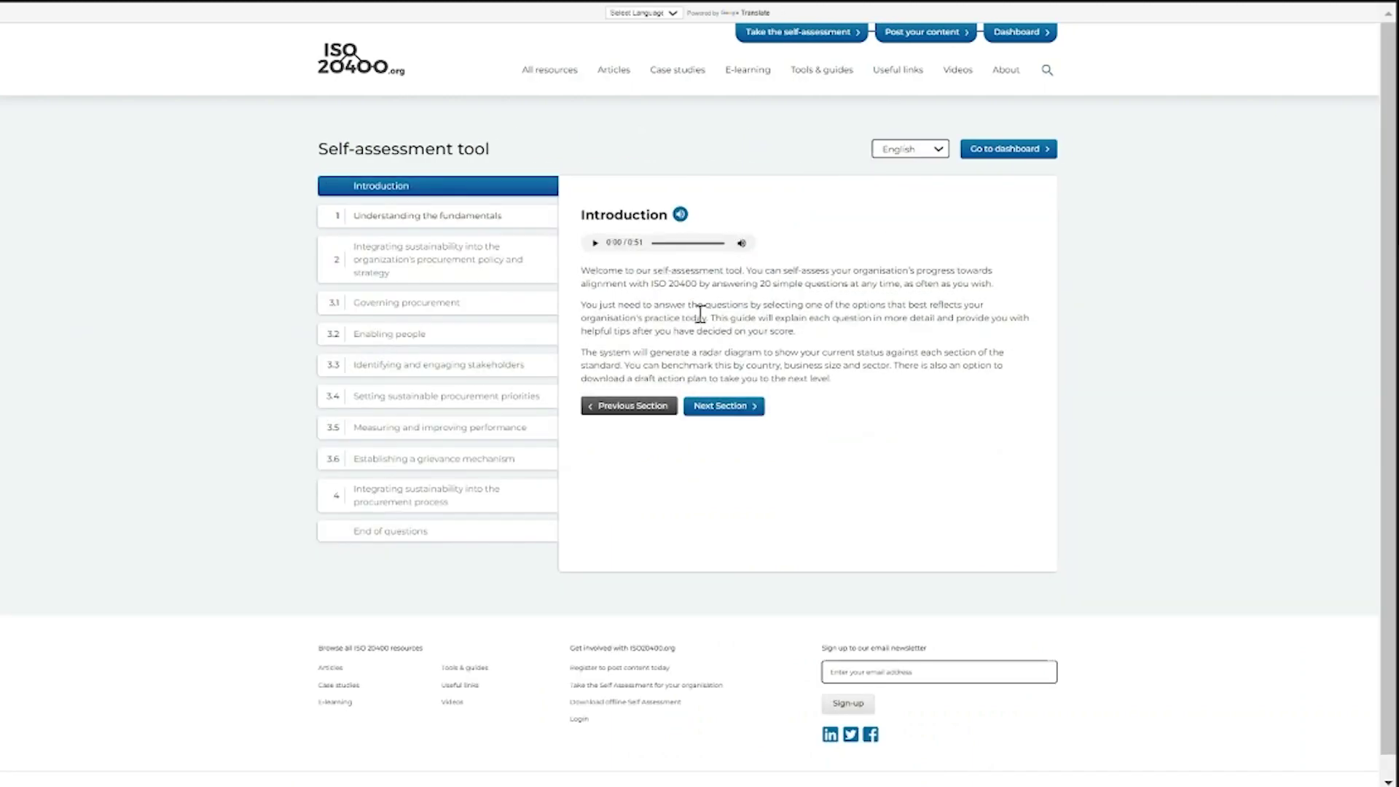
Switch the self-assessment tool's language to Español and back to English
left_click(939, 154)
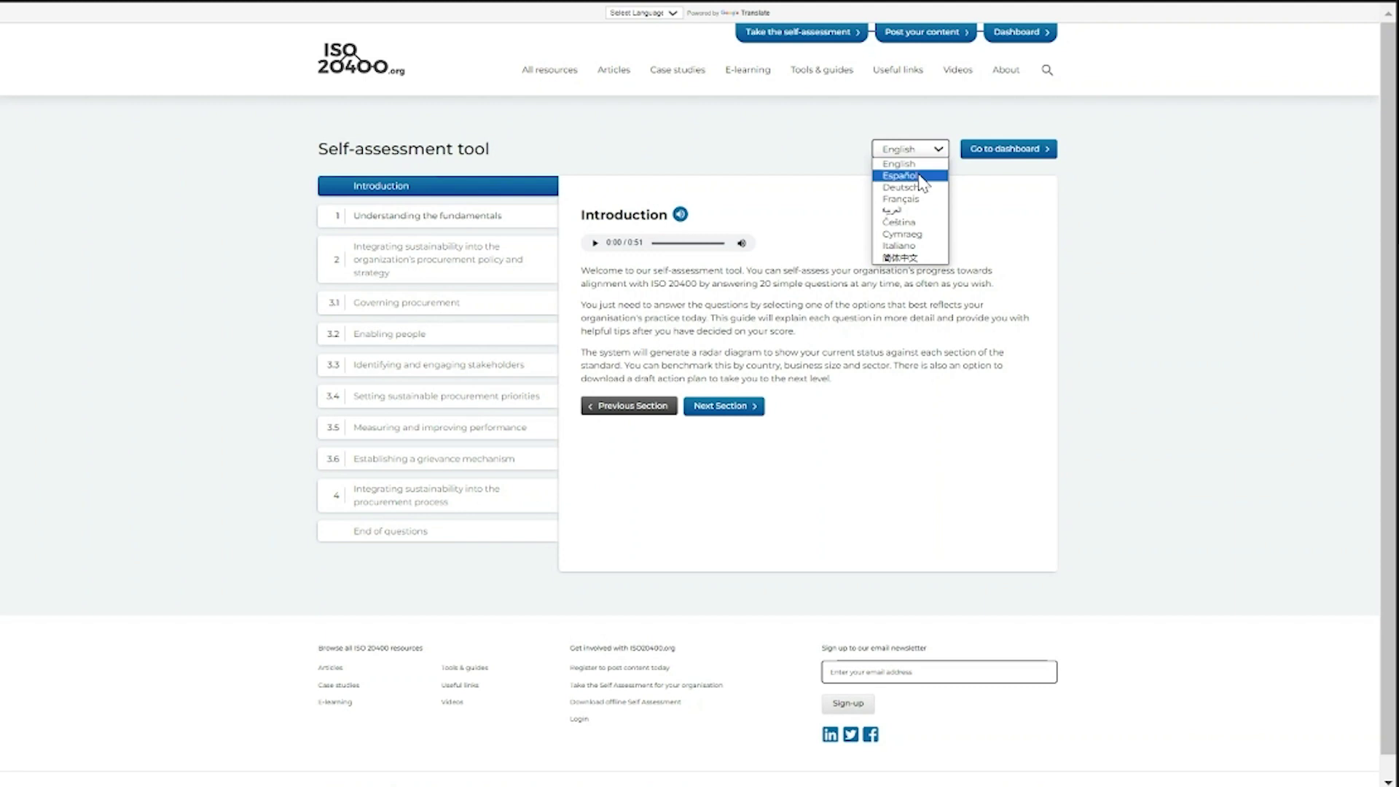
left_click(903, 176)
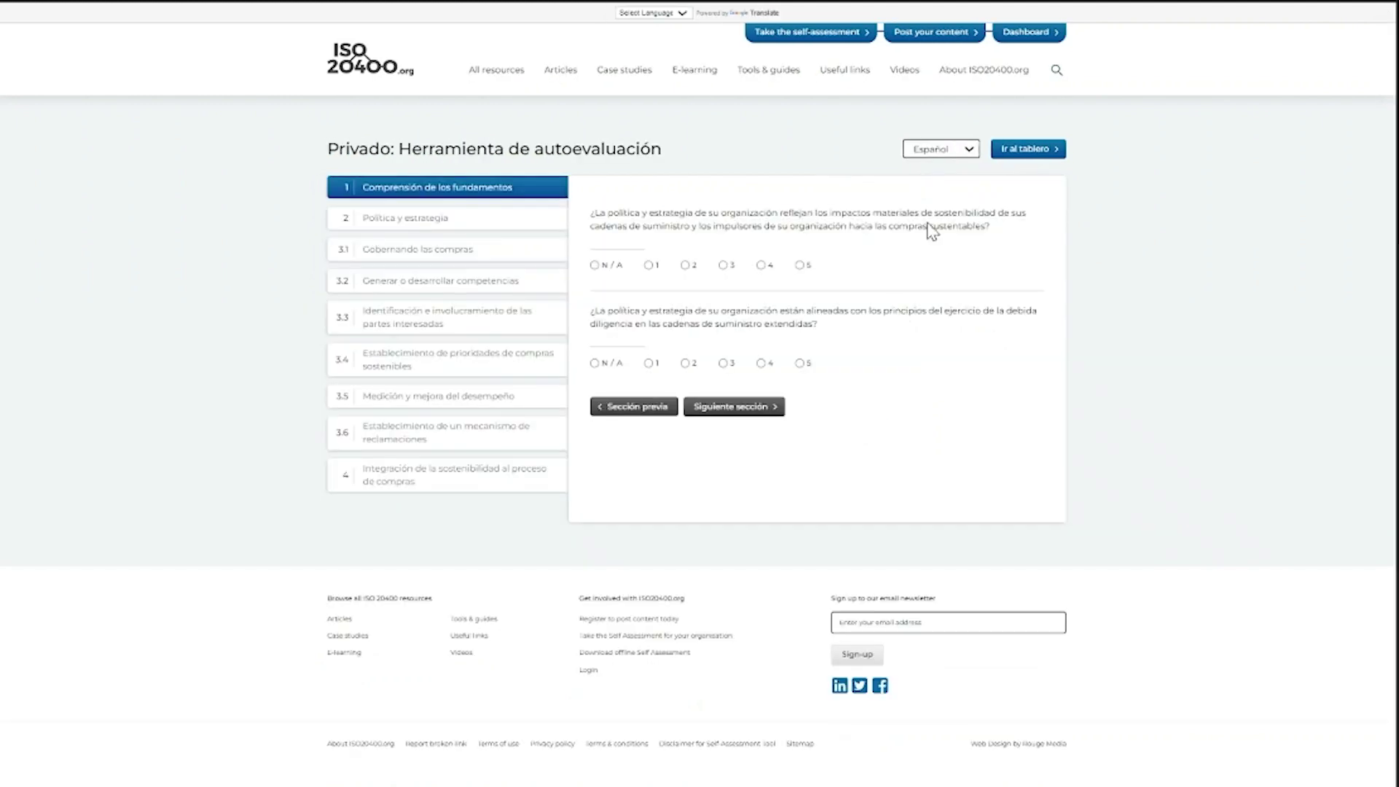
left_click(968, 155)
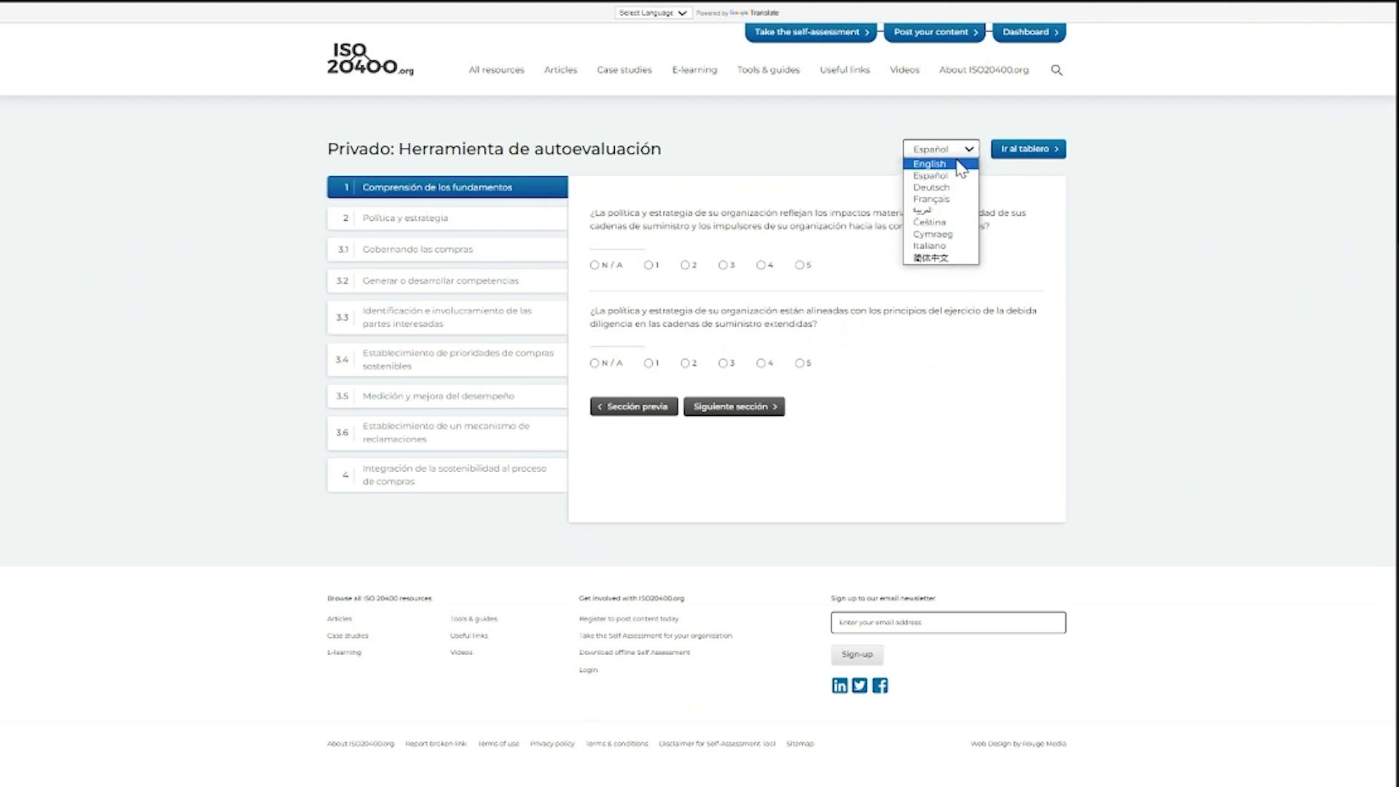
left_click(956, 160)
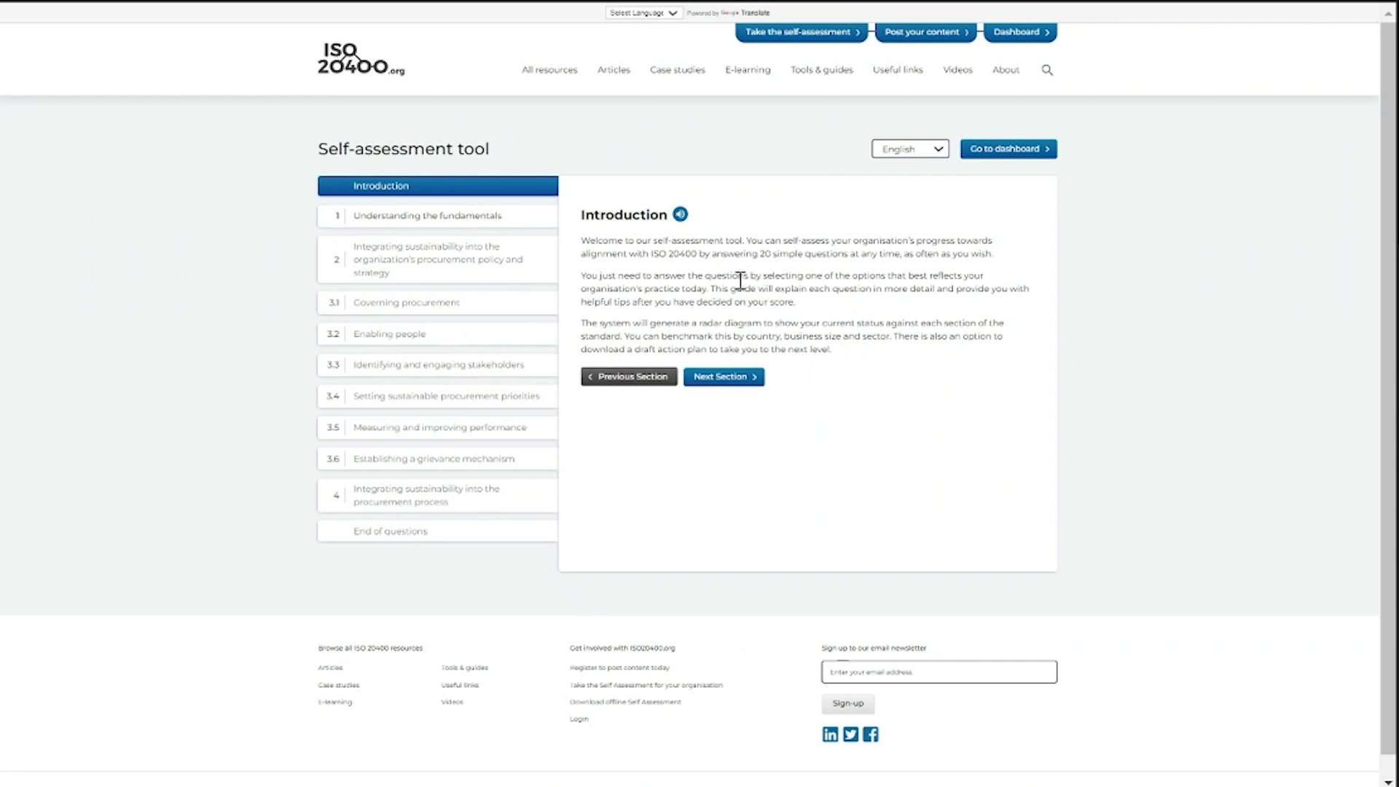
Play and pause the Introduction's audio guide, and continue to section 1, Understanding the fundamentals
left_click(680, 213)
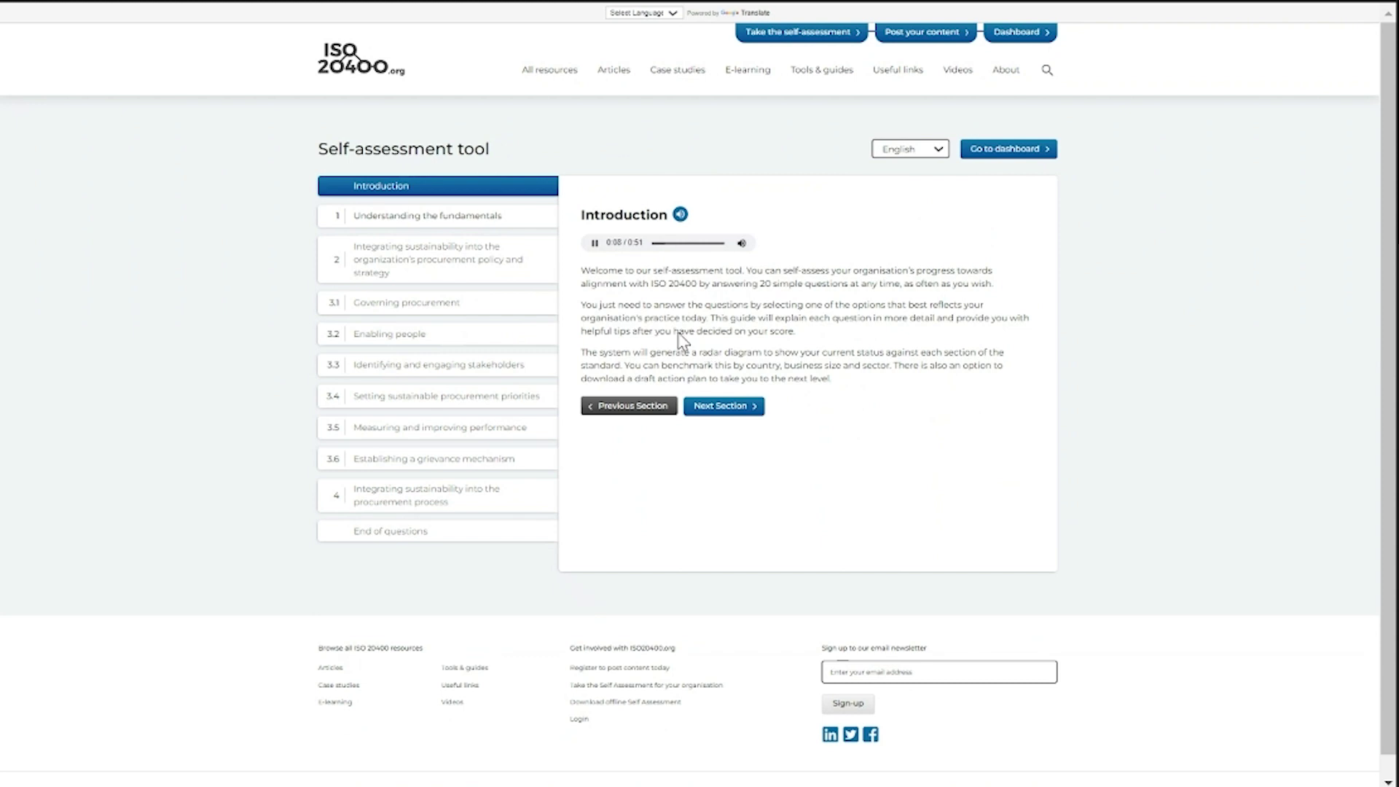
left_click(595, 244)
left_click(722, 408)
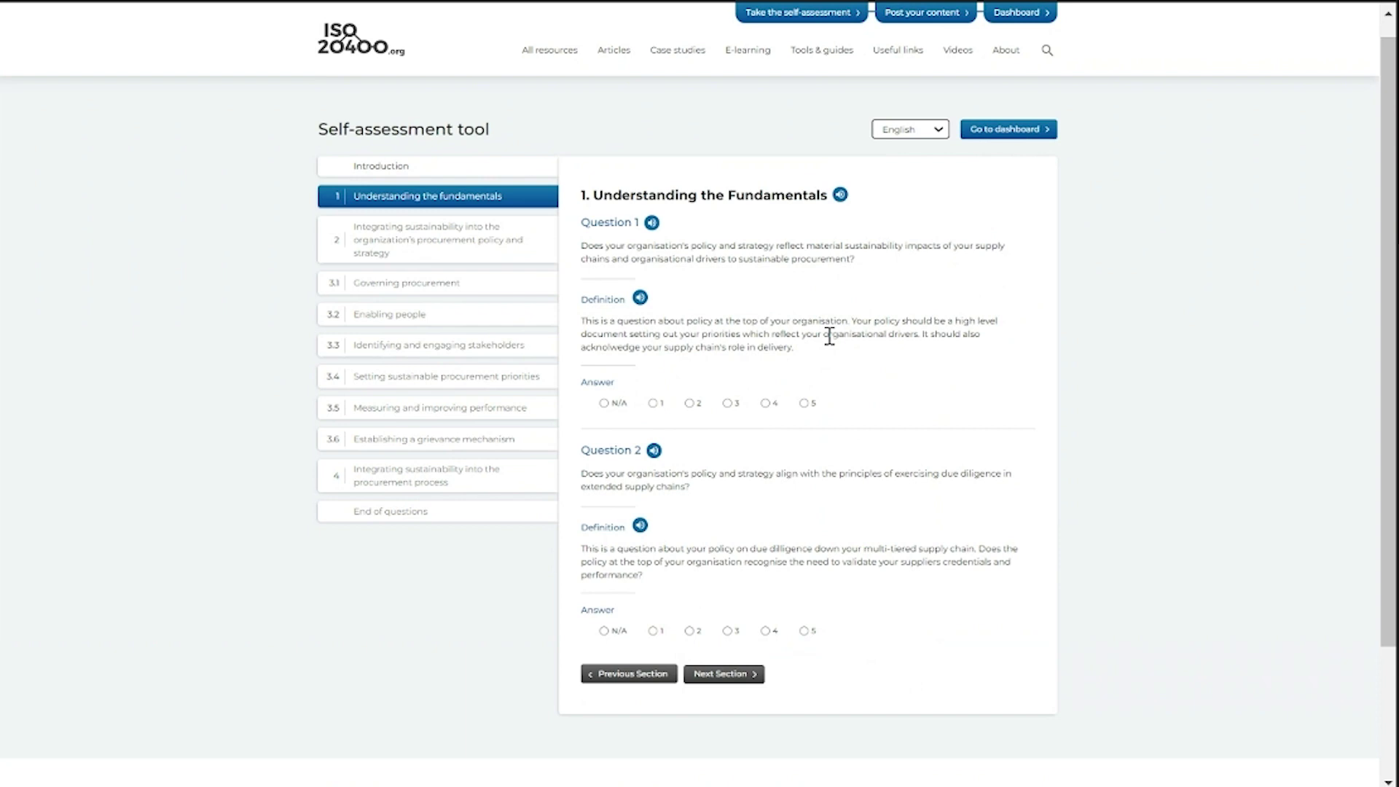
In Understanding the Fundamentals, try score 2 and settle on 3 for Question 1, score Question 2 as 2, and submit the section
left_click(689, 403)
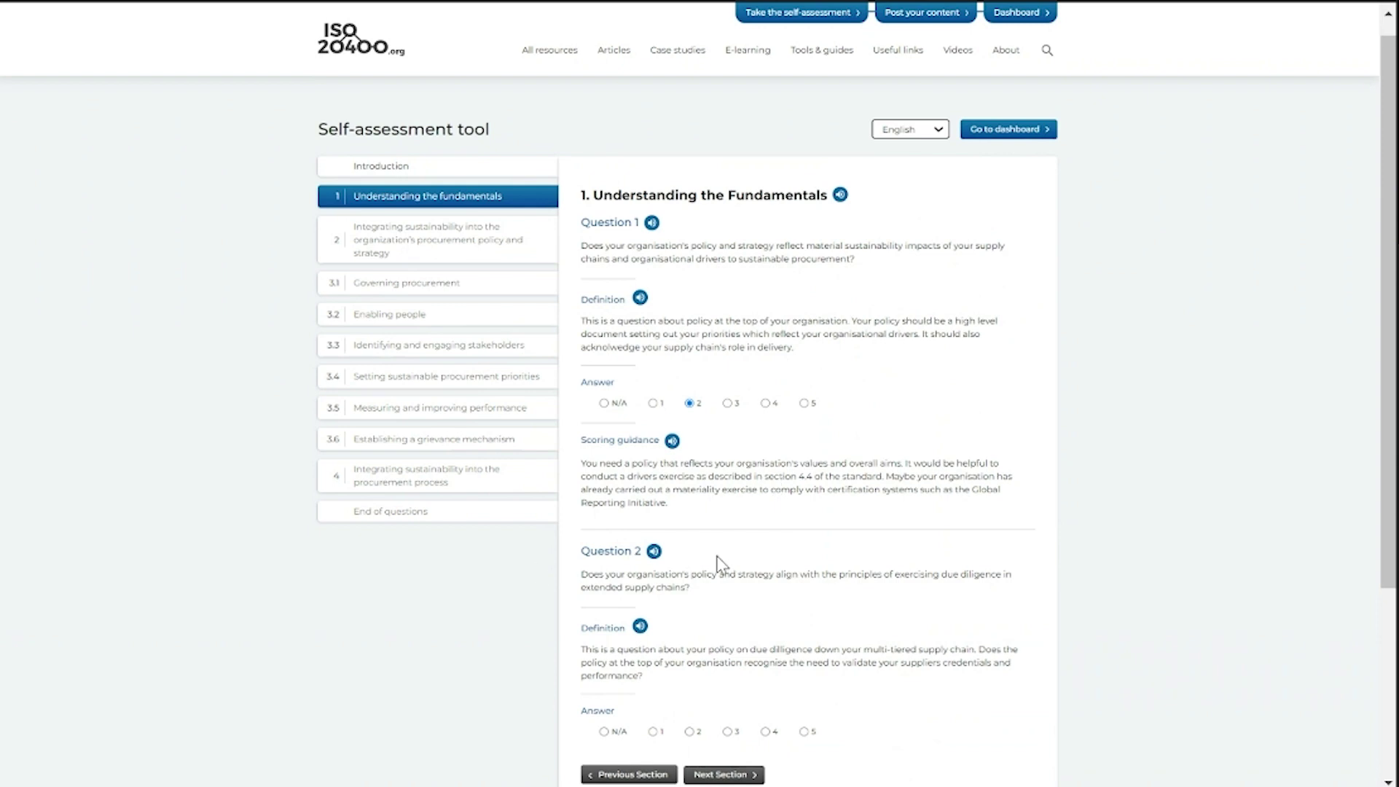
left_click(727, 405)
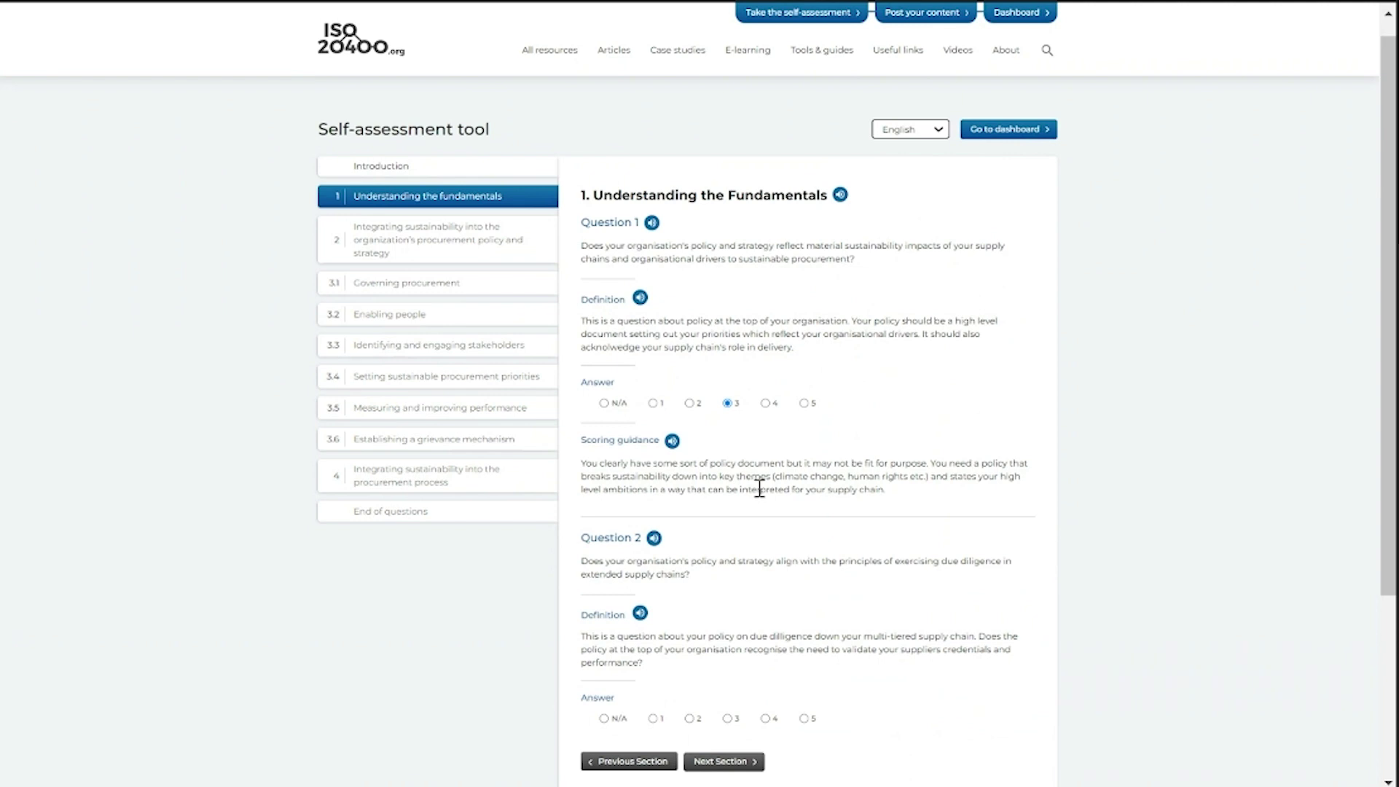
left_click(688, 718)
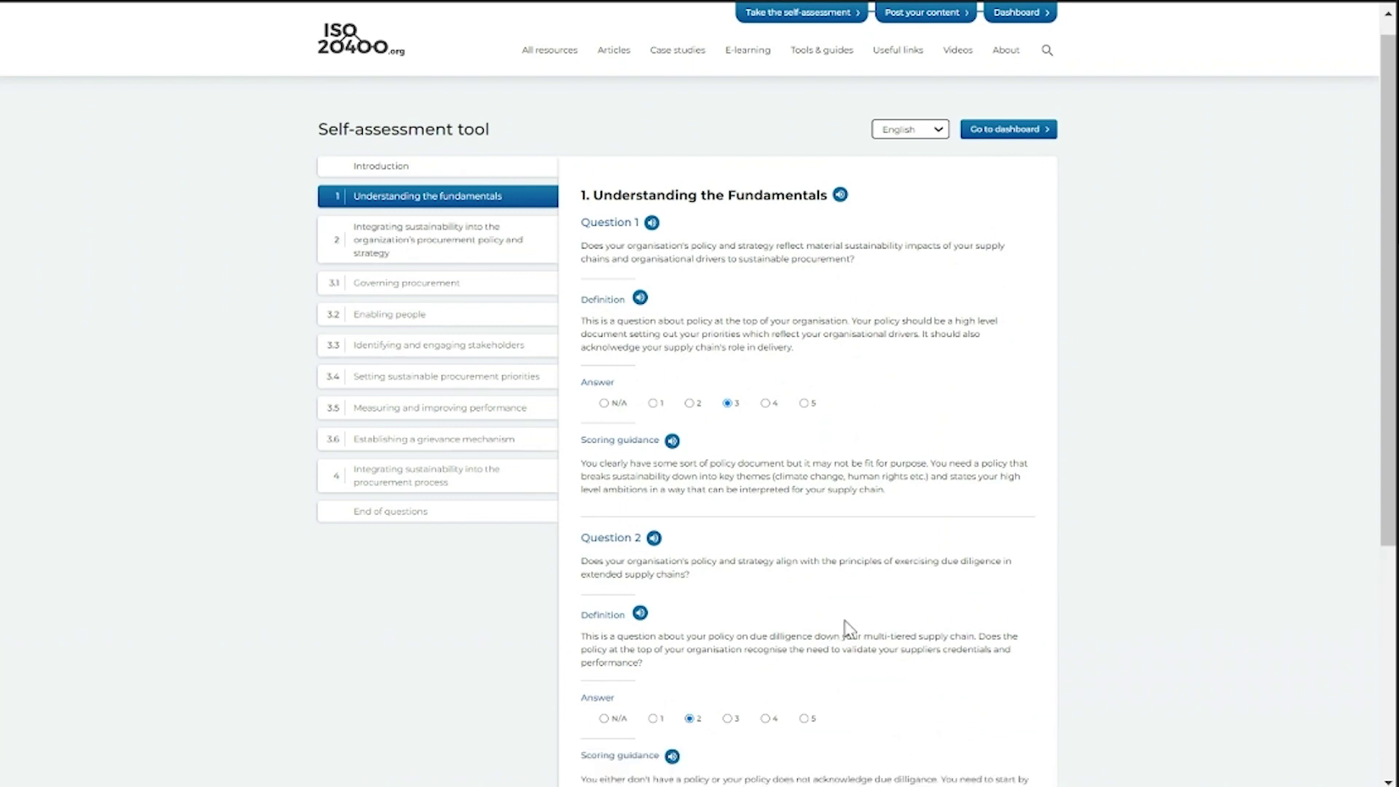
scroll(845, 626, "down", 5)
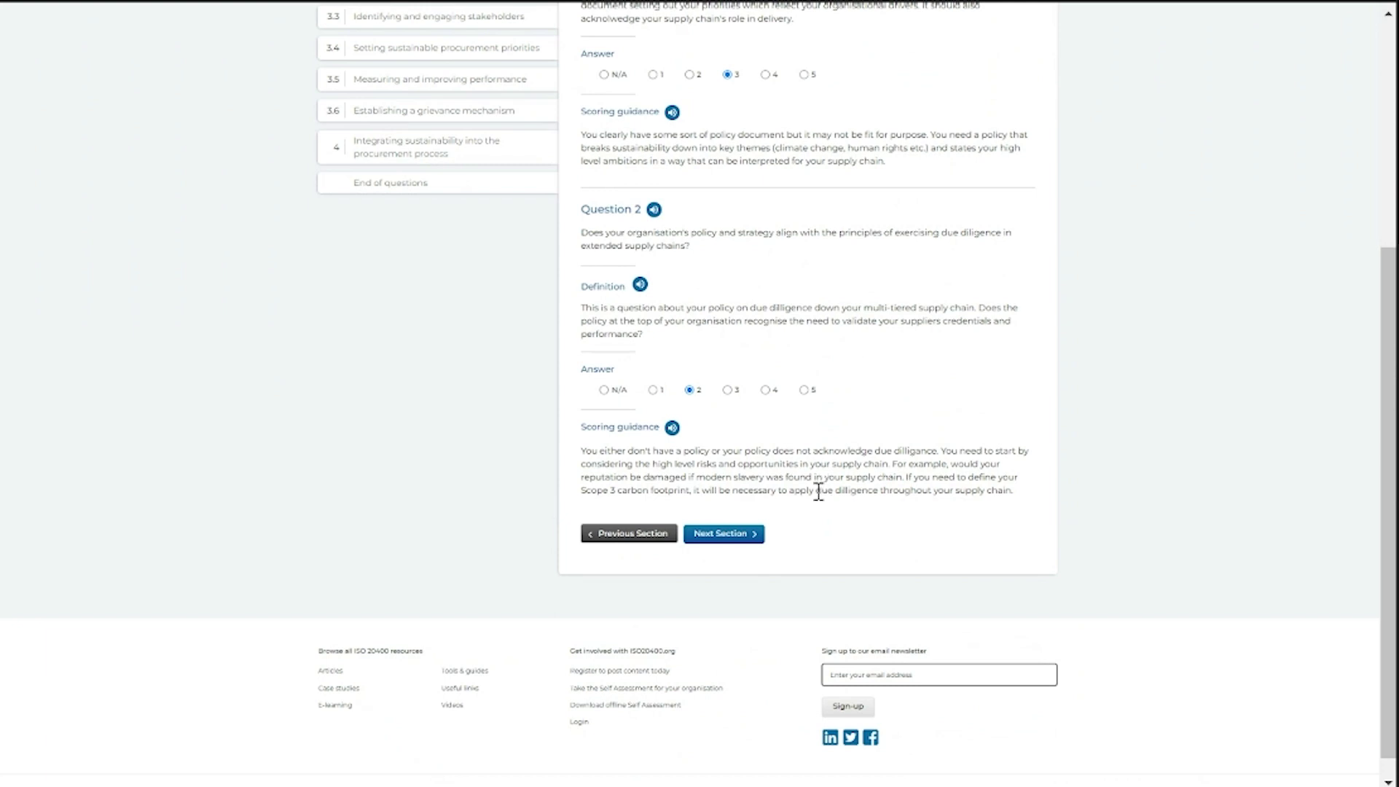
left_click(711, 537)
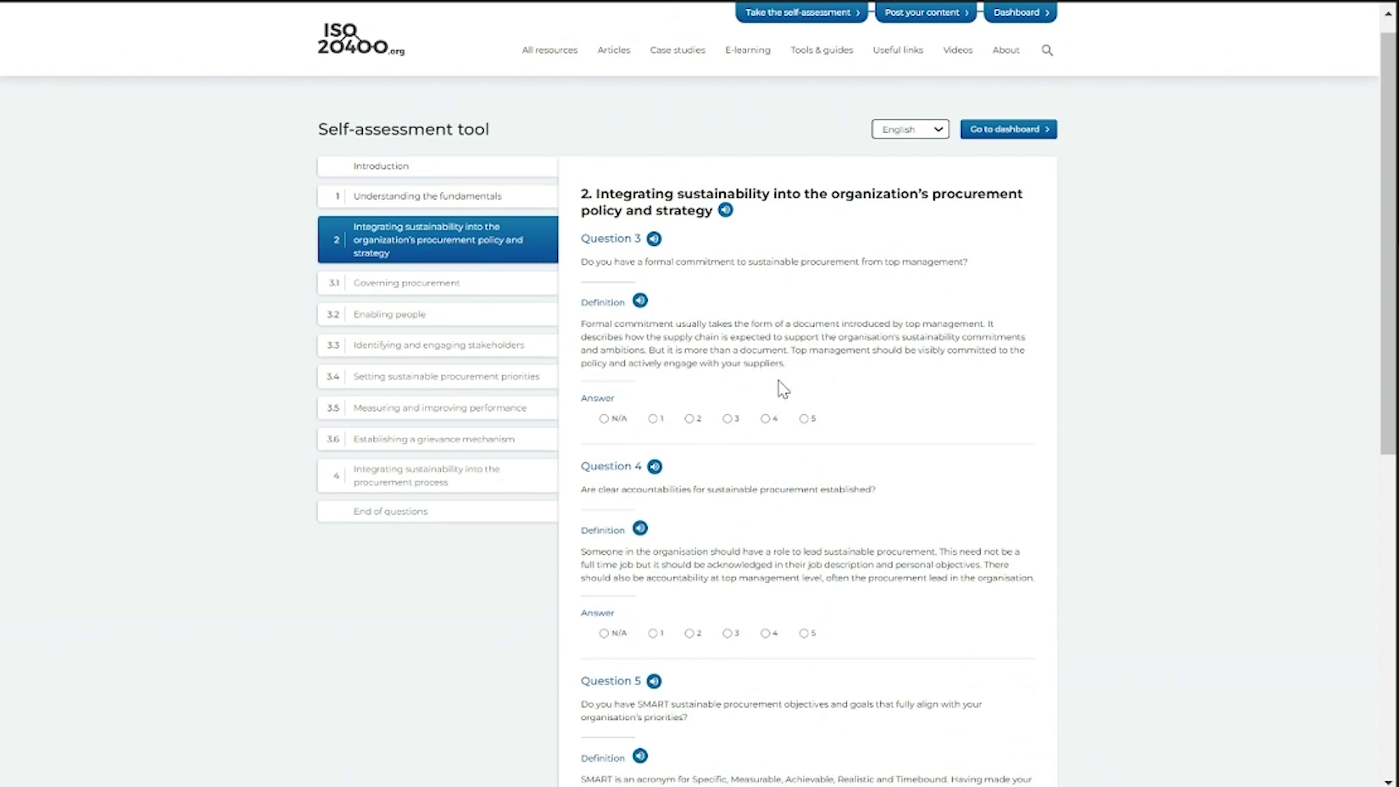
Complete section 2 on procurement policy and strategy, scoring Question 3 as 4, Question 4 as 2, Question 5 as 3 and Question 6 as 2
left_click(765, 421)
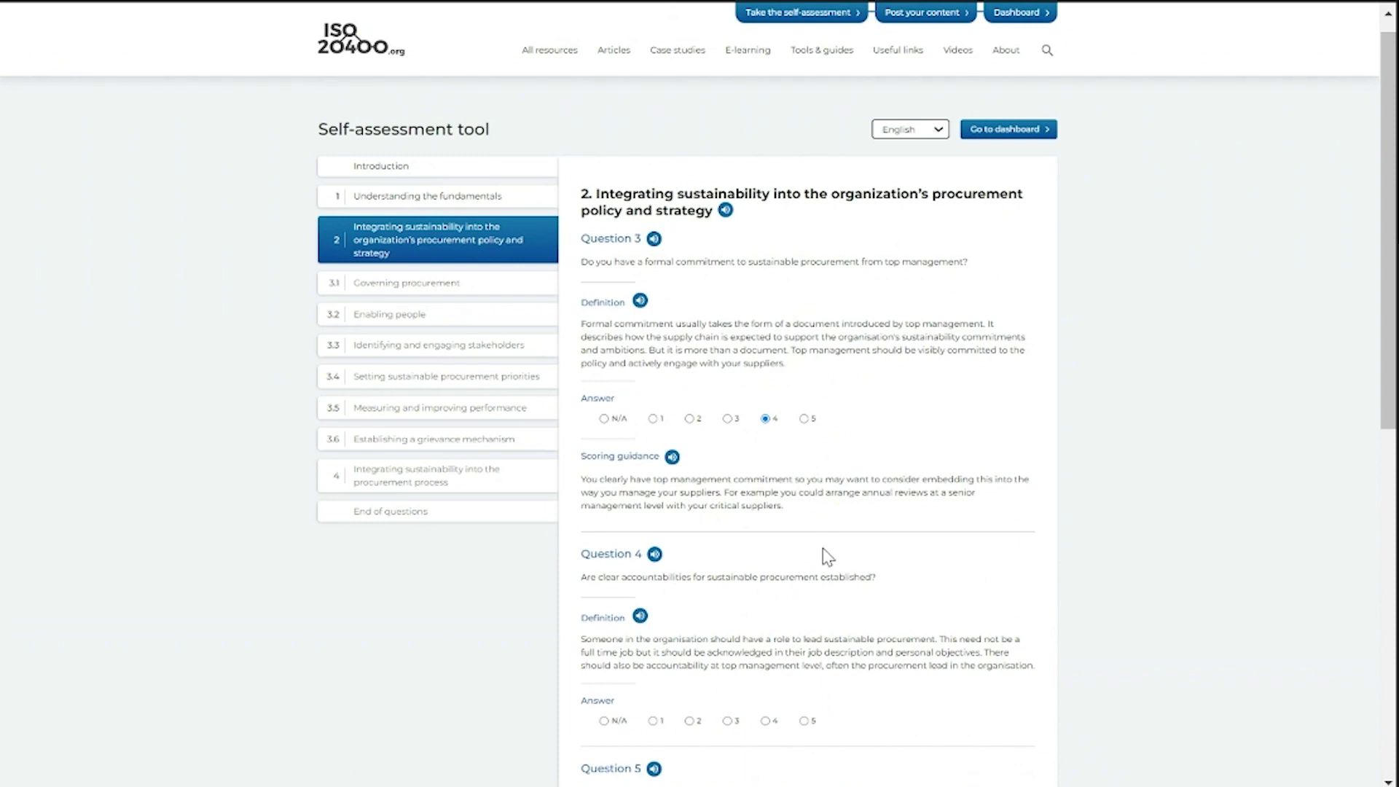
left_click(687, 721)
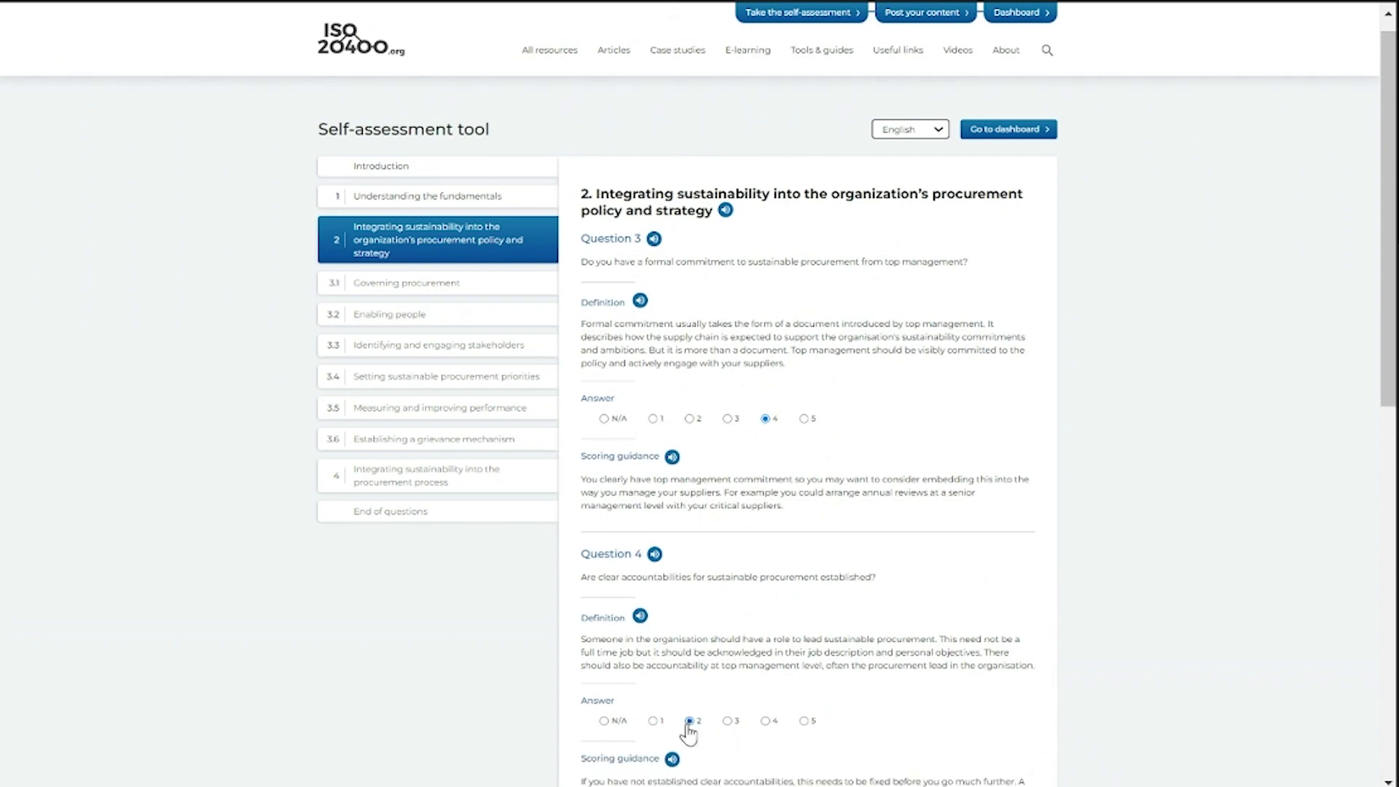
scroll(821, 625, "down", 4)
scroll(821, 625, "down", 2)
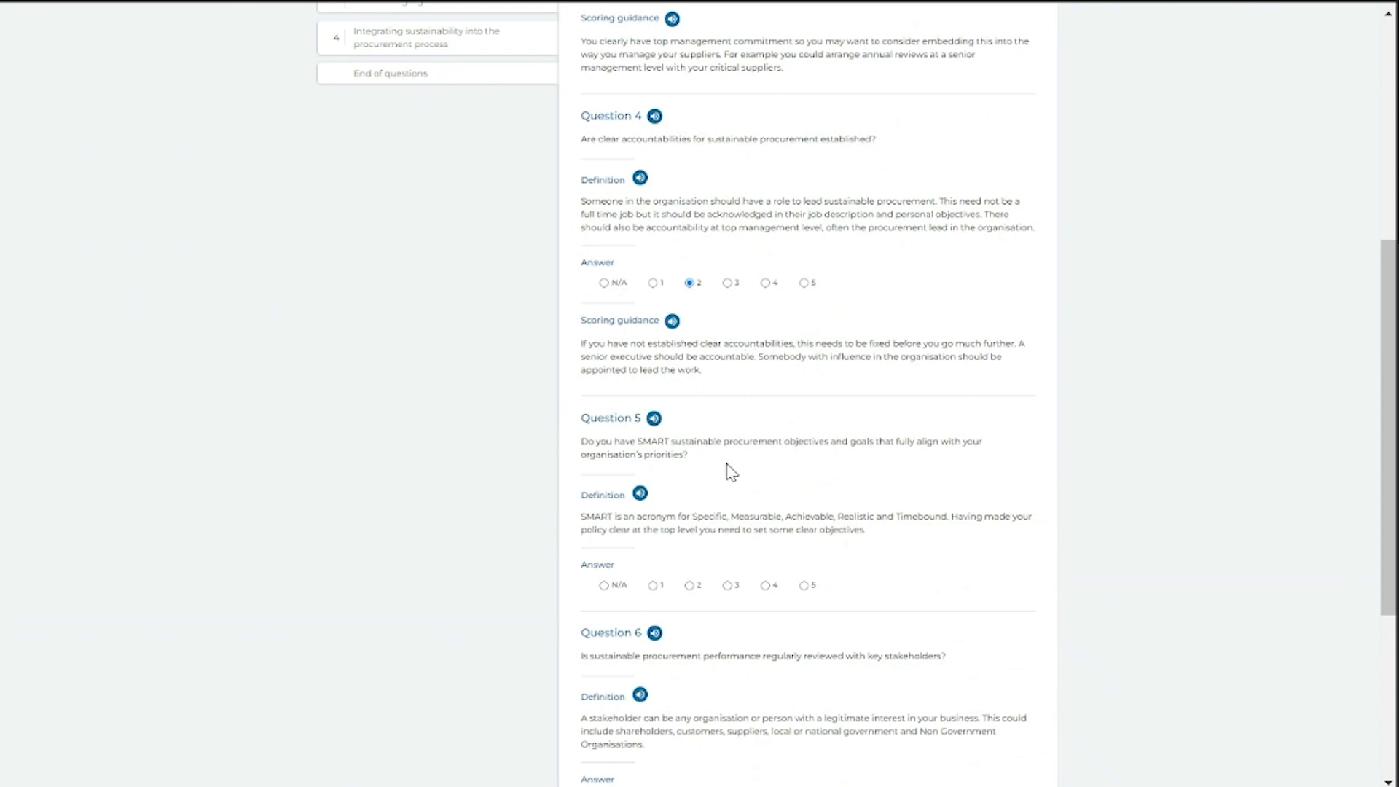
left_click(727, 589)
scroll(826, 517, "down", 5)
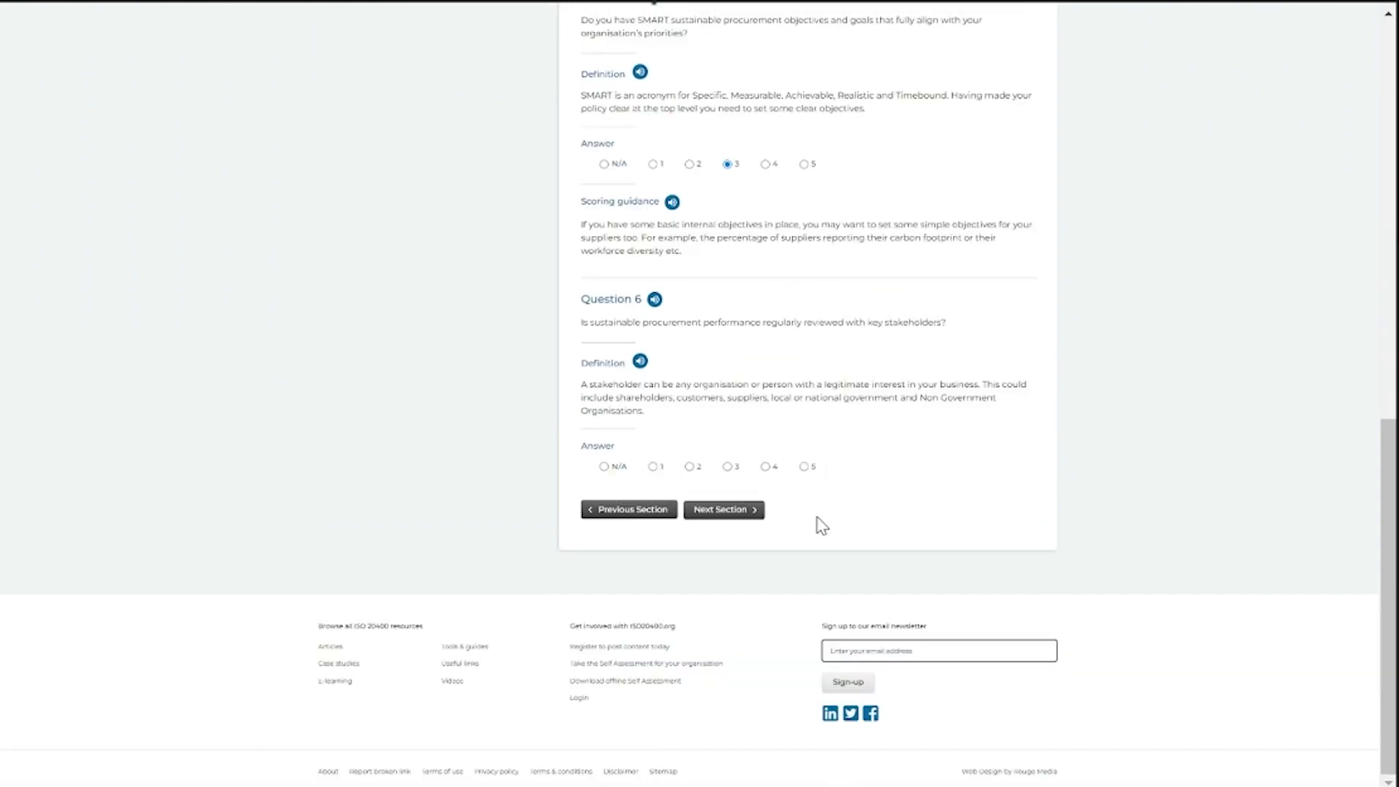
left_click(689, 467)
scroll(923, 437, "down", 1)
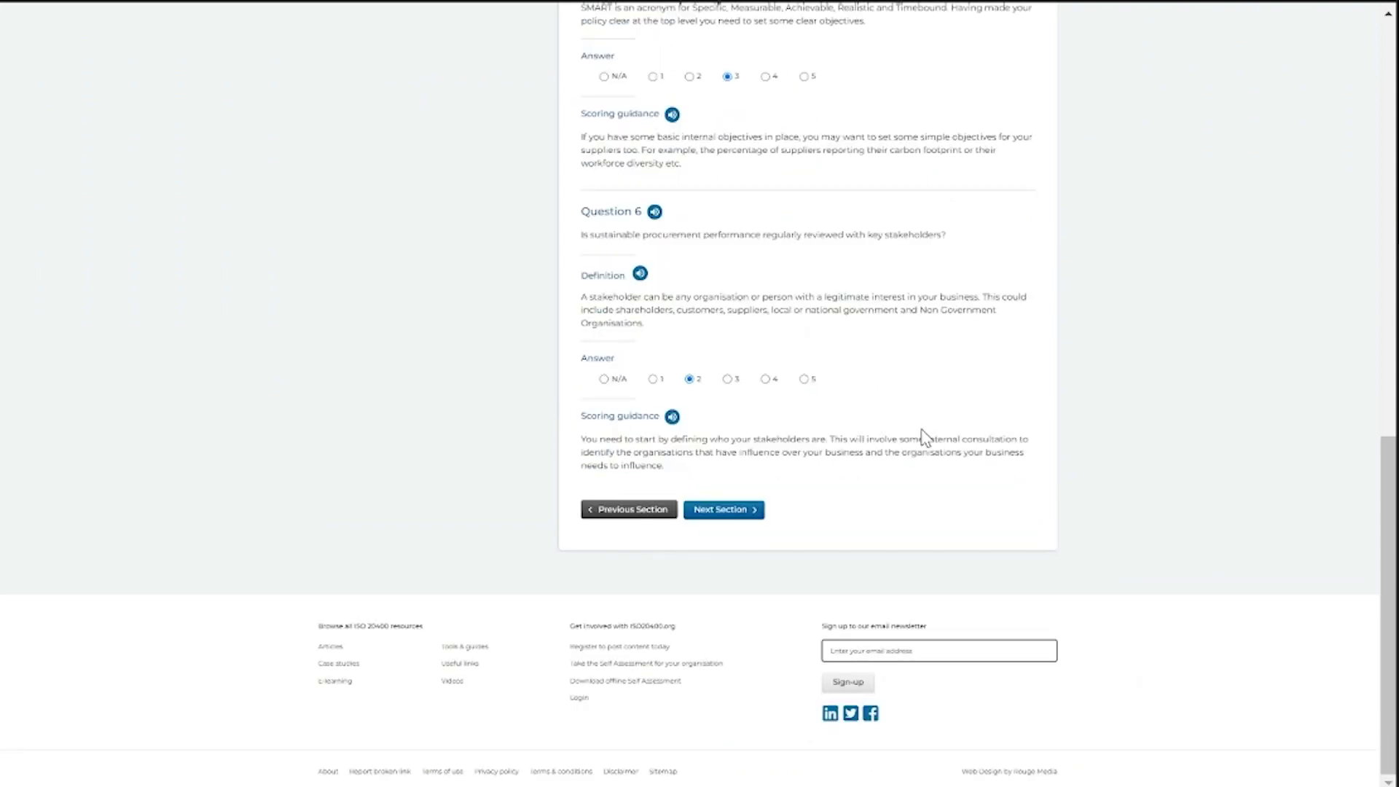
left_click(721, 512)
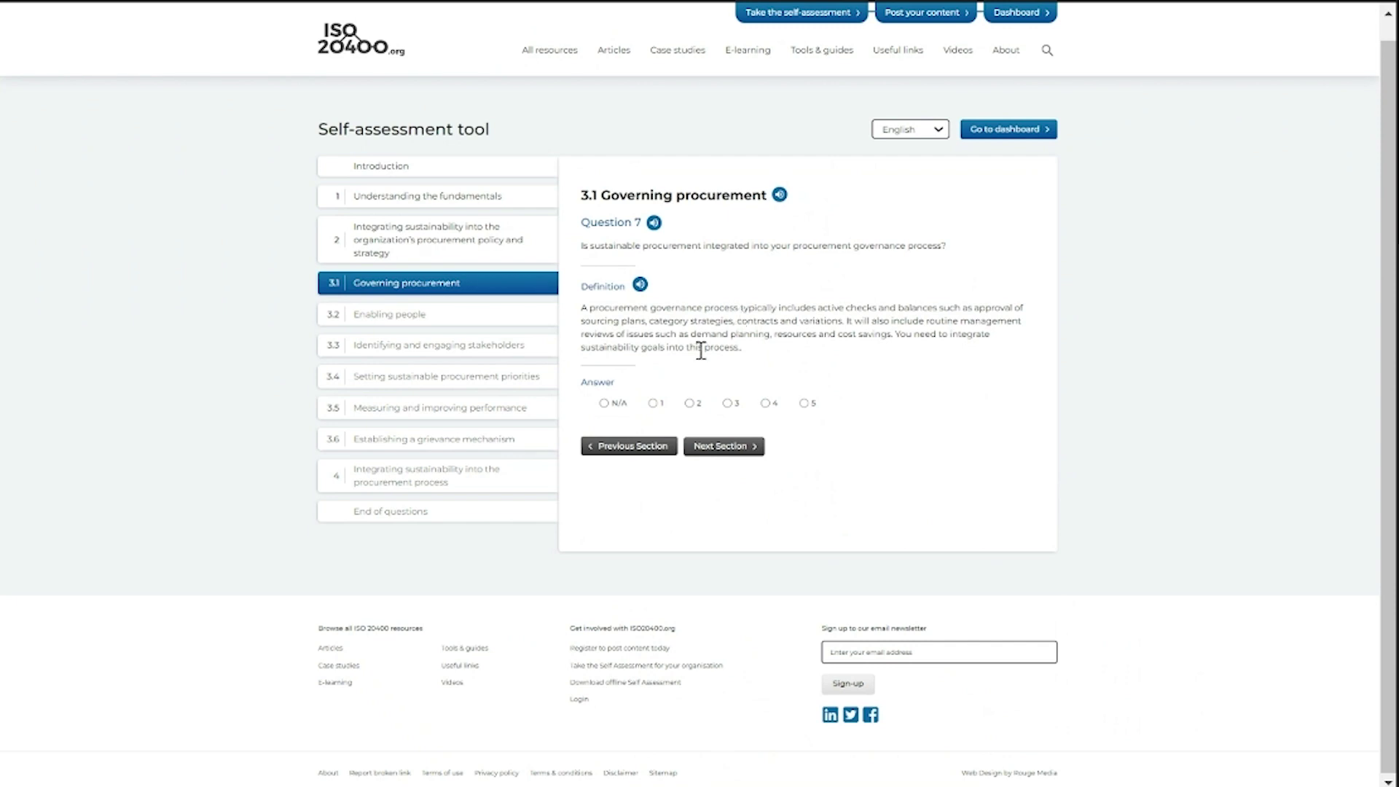
Complete sections 3.1 Governing procurement and 3.2 Enabling people, scoring Question 7 as 2, Question 8 as 3 and Question 9 as 1
left_click(689, 404)
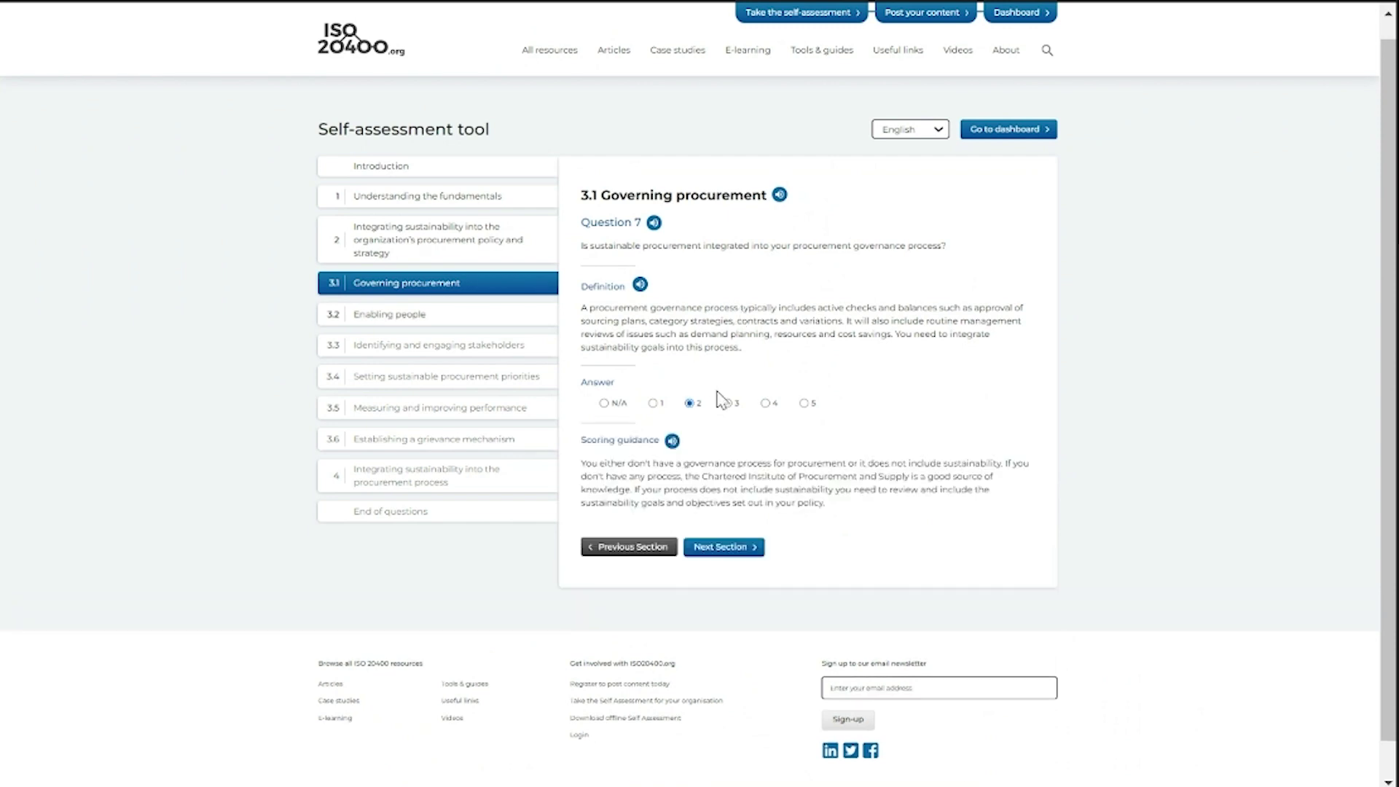
left_click(724, 547)
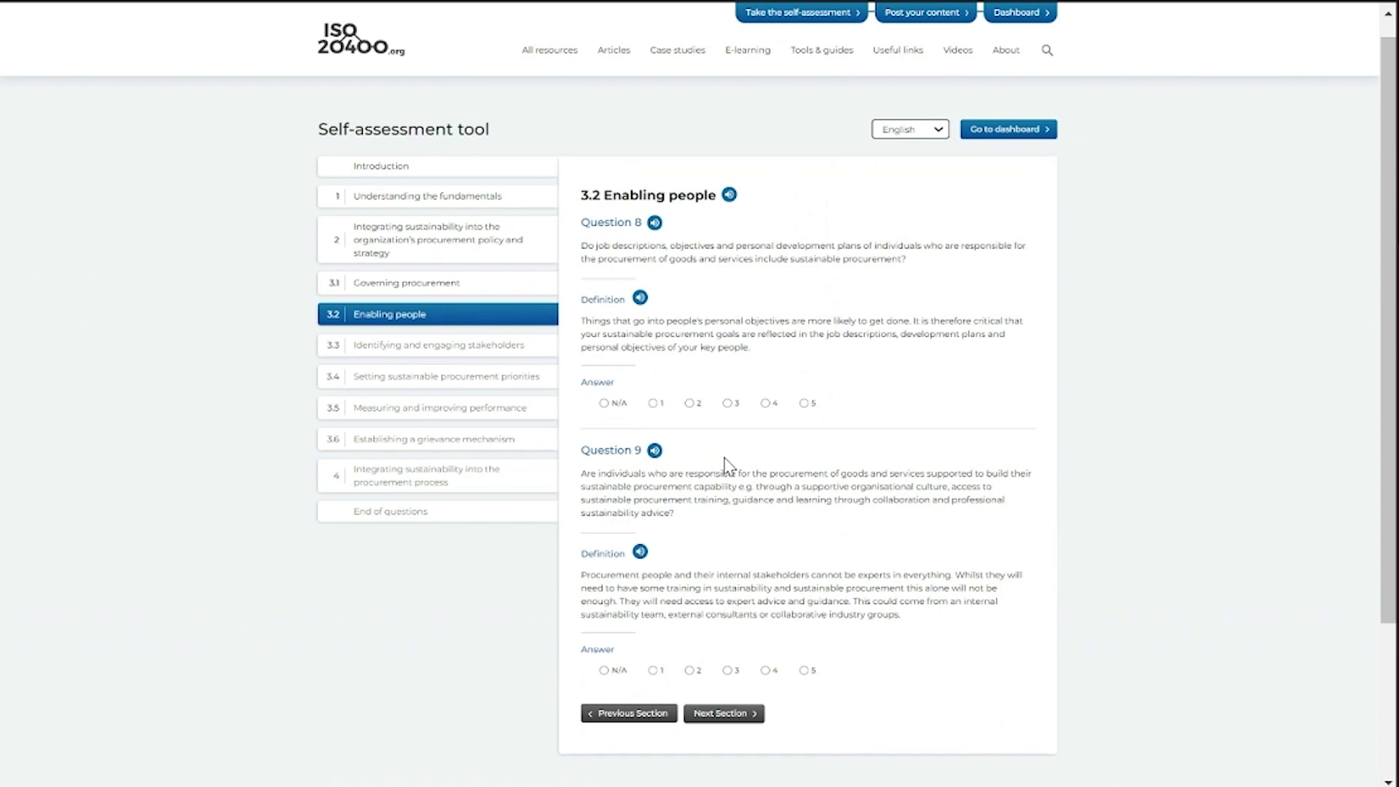
left_click(726, 405)
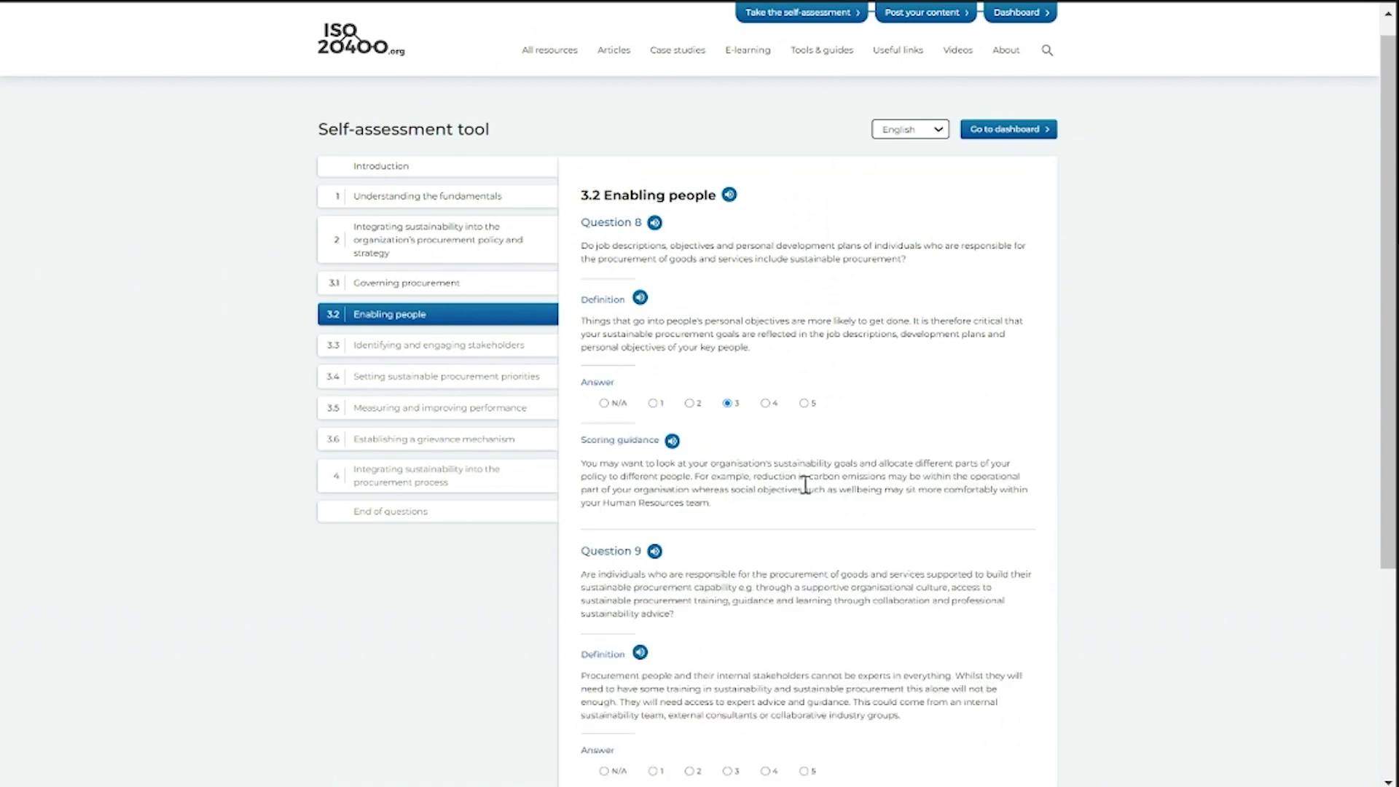
scroll(804, 484, "down", 3)
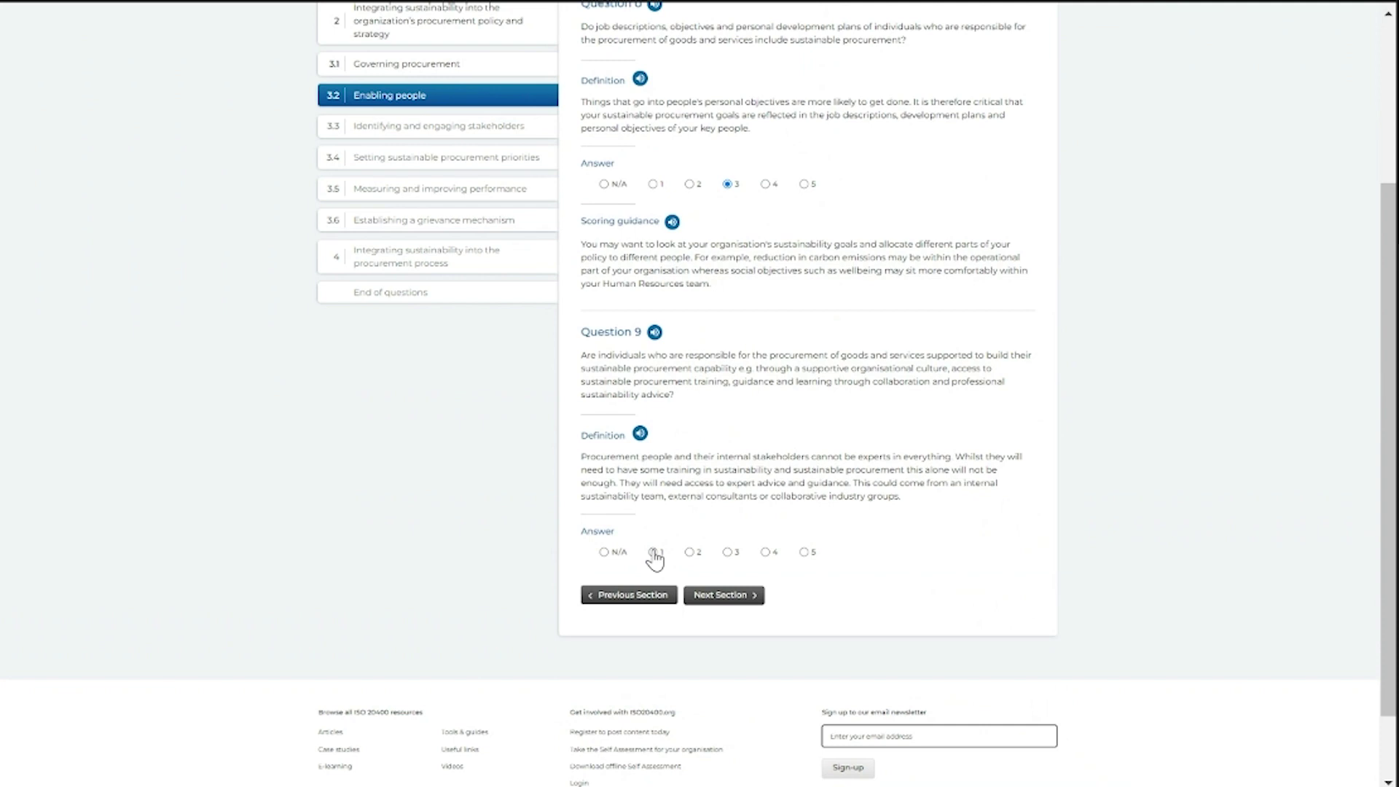
left_click(654, 552)
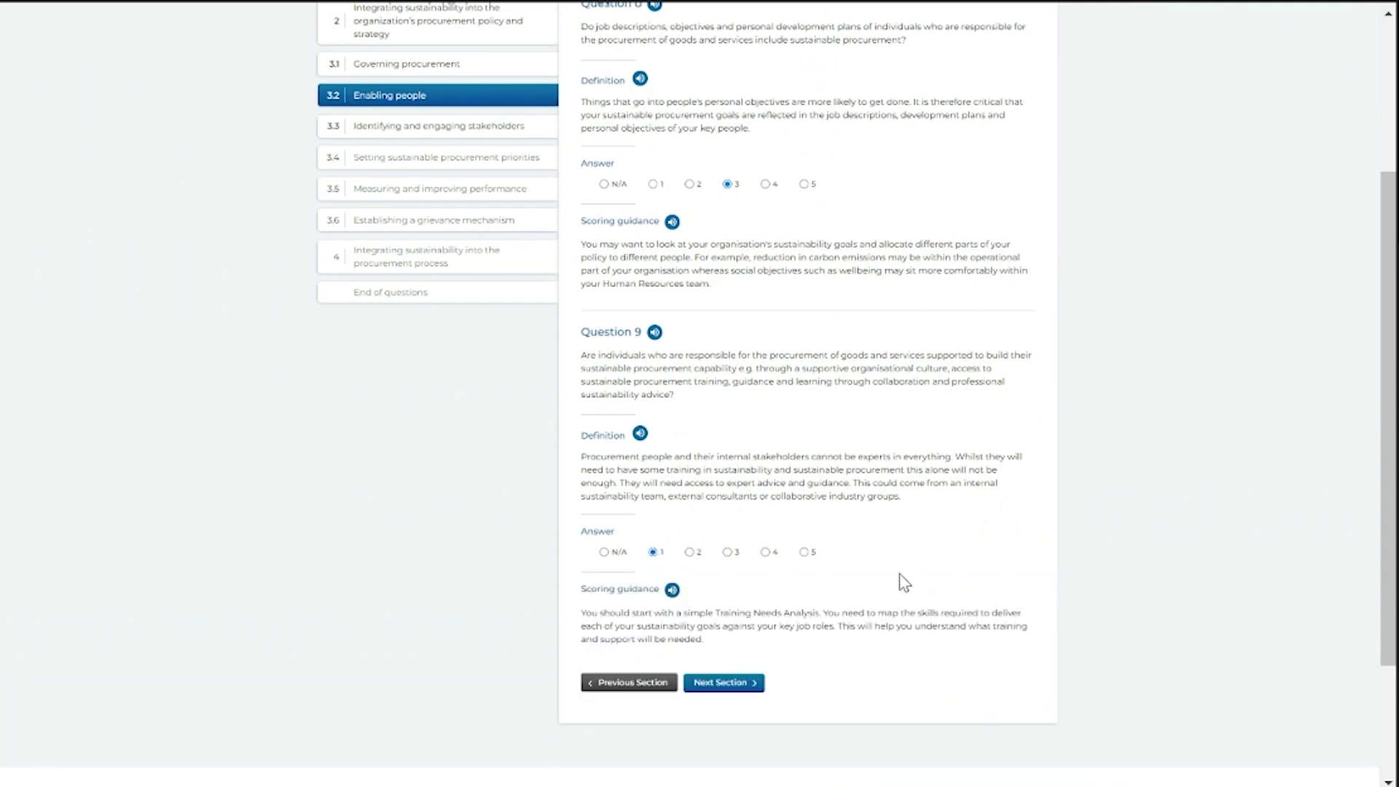
scroll(905, 583, "down", 3)
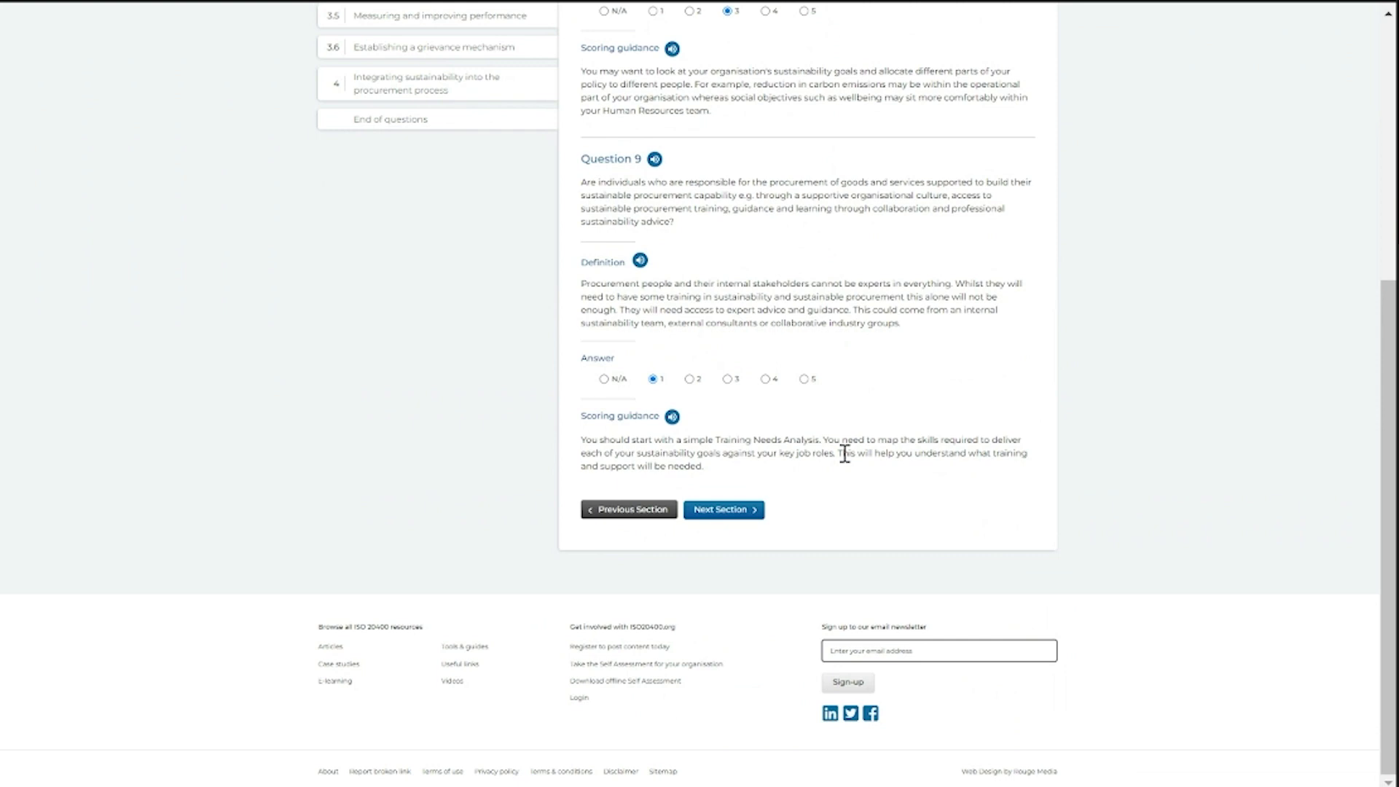
left_click(731, 510)
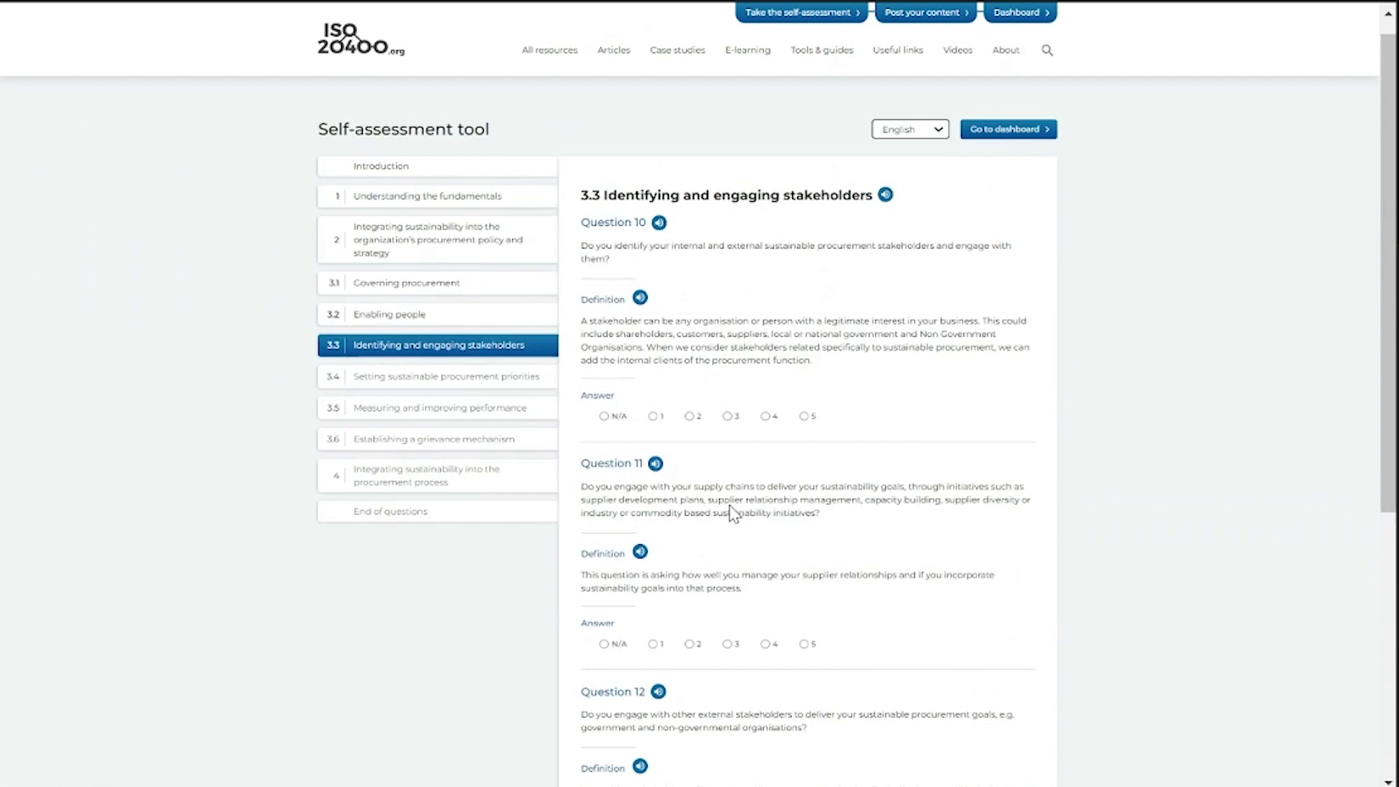
Complete section 3.3 Identifying and engaging stakeholders, scoring Questions 10, 11 and 12 as 2 each
left_click(689, 417)
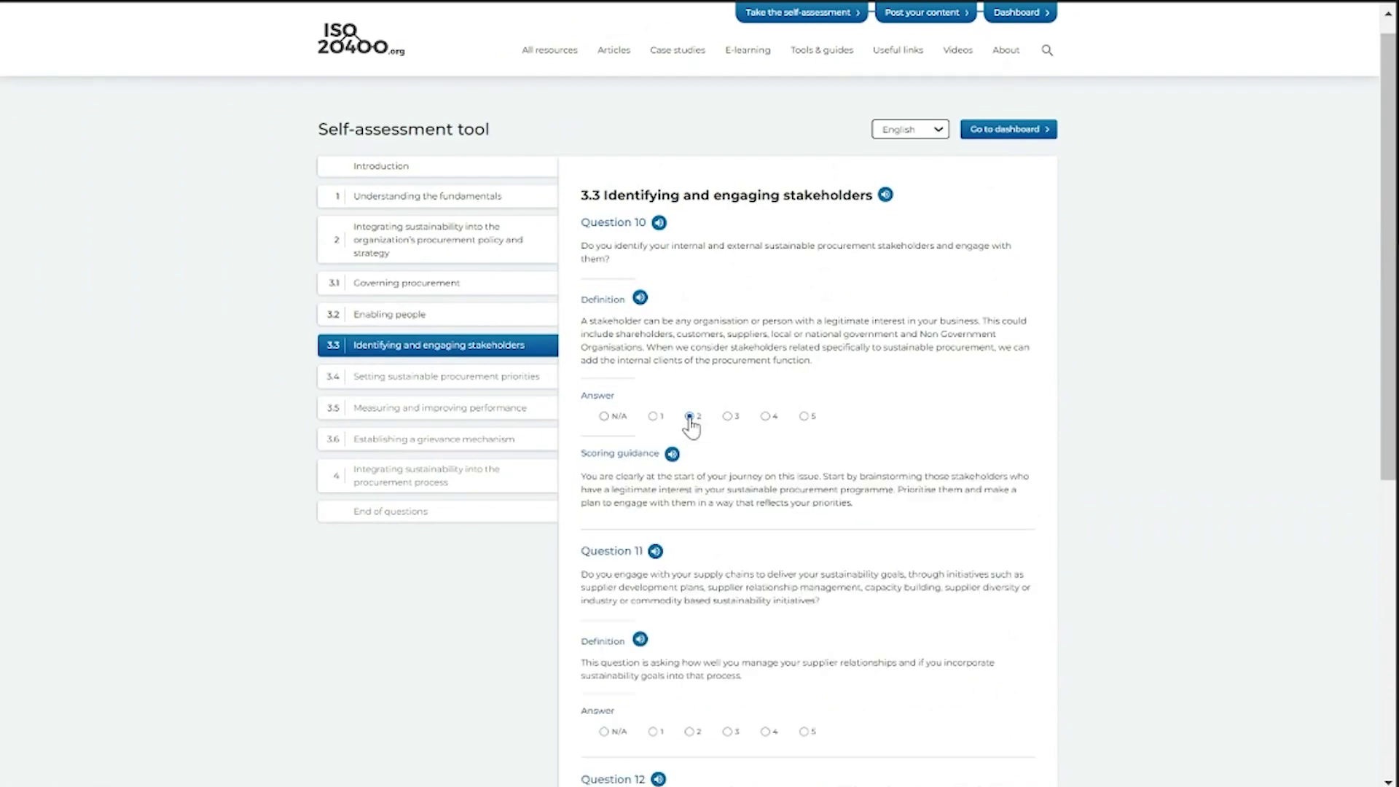
scroll(740, 555, "down", 2)
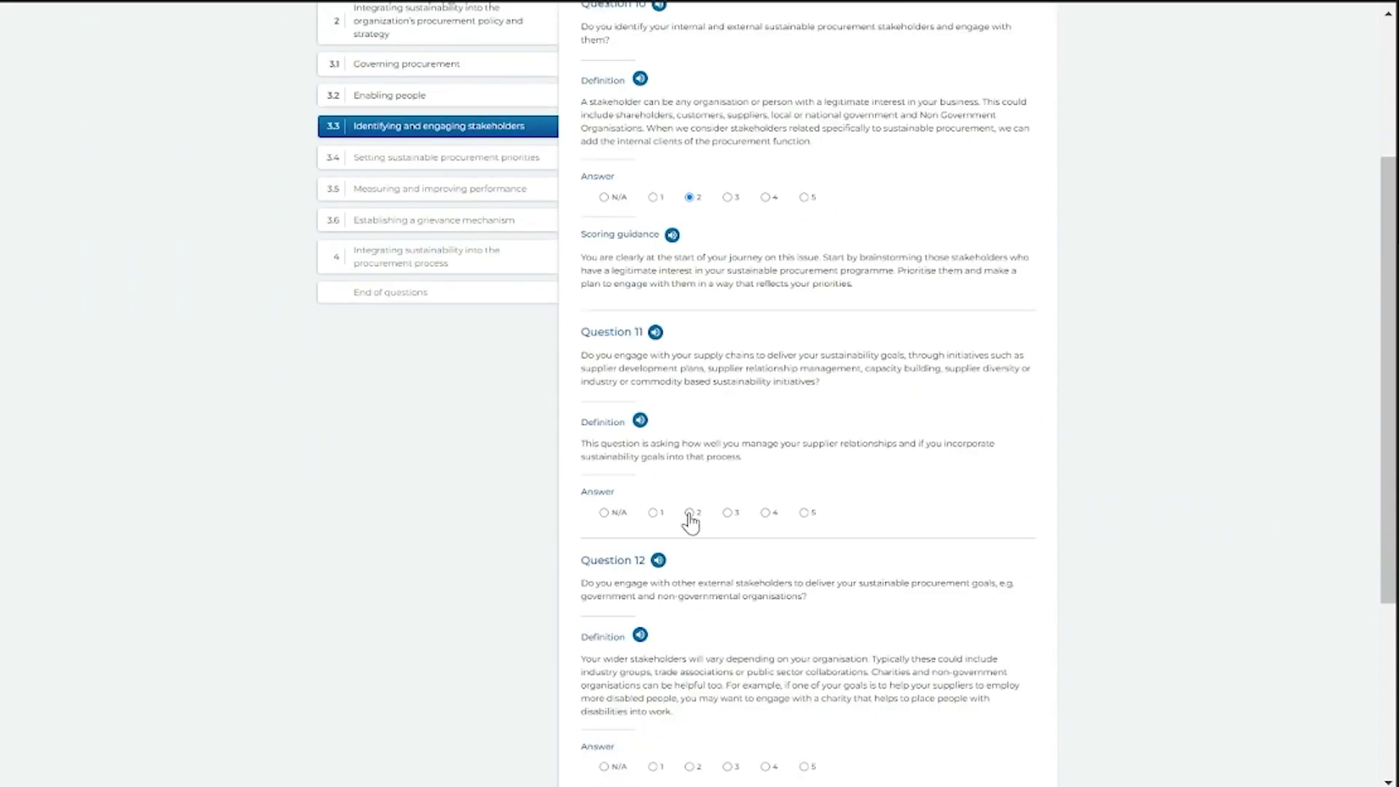
left_click(689, 513)
scroll(917, 484, "down", 3)
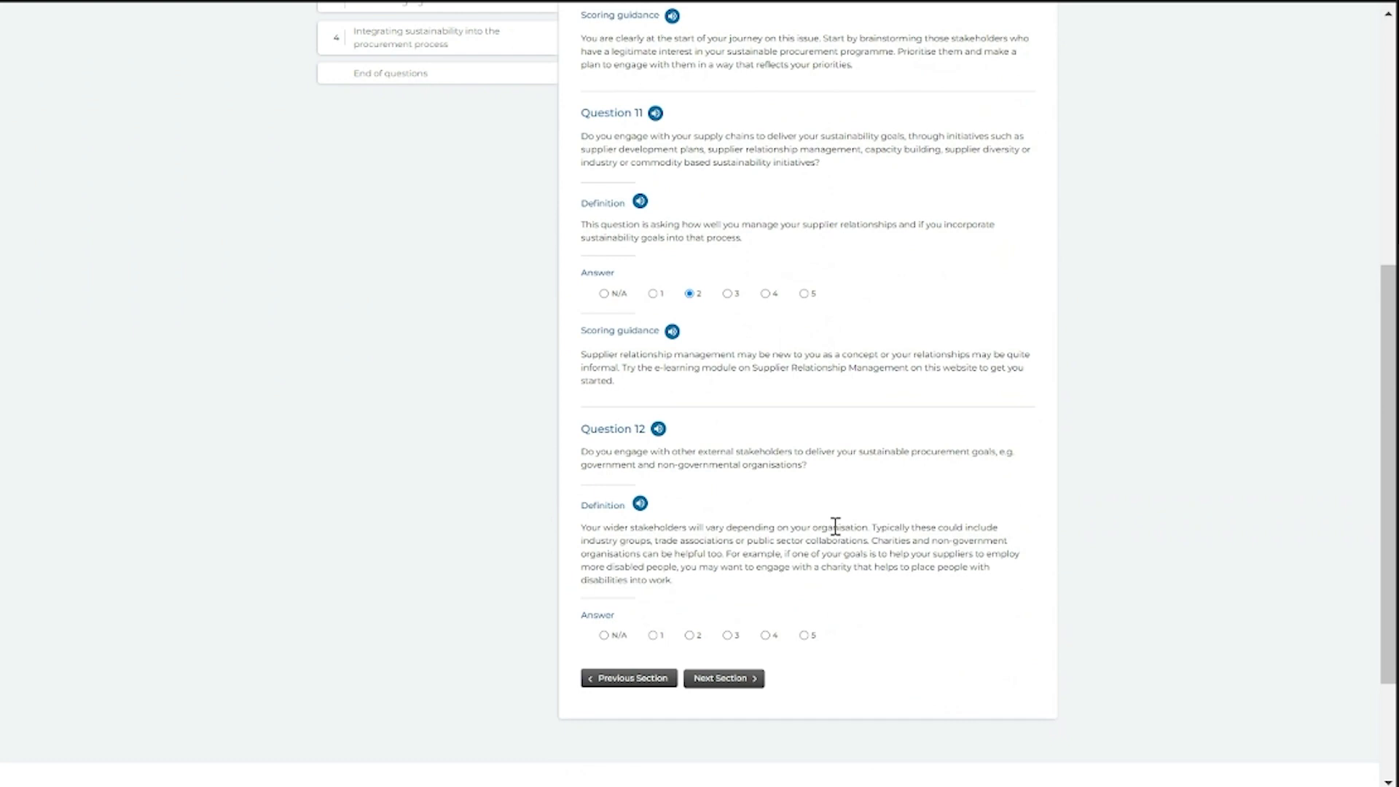
left_click(689, 635)
scroll(811, 523, "down", 5)
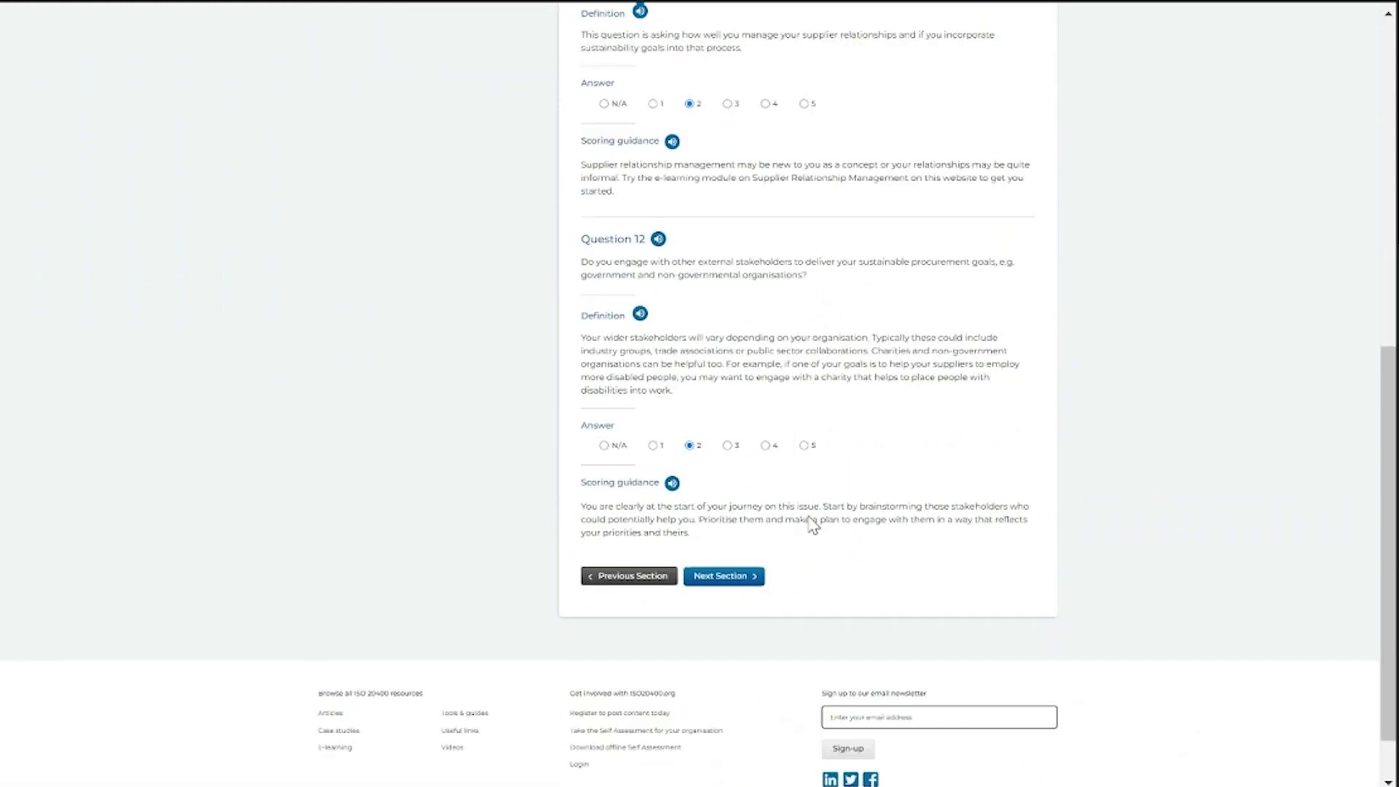
left_click(719, 552)
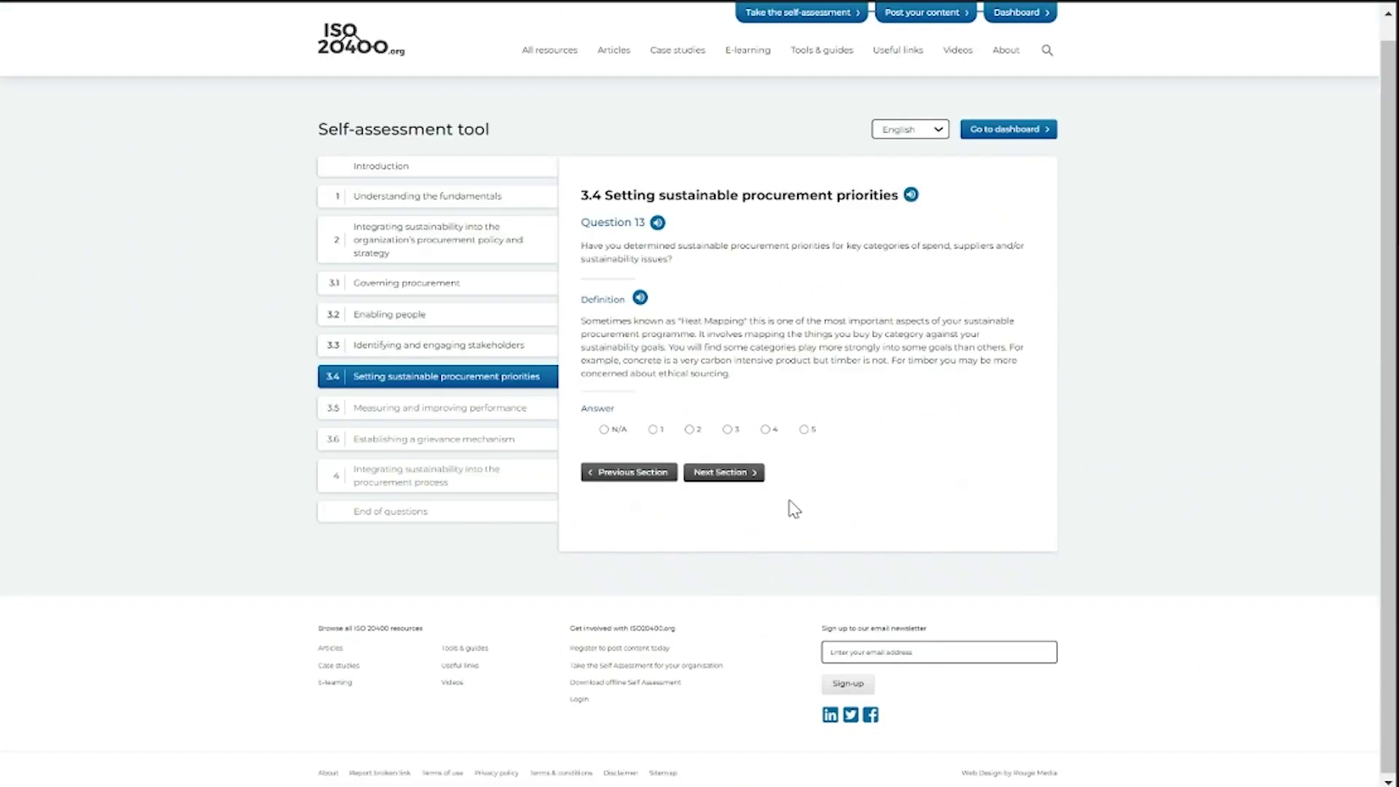
Complete section 3.4 Setting sustainable procurement priorities, scoring Question 13 as 3
left_click(727, 430)
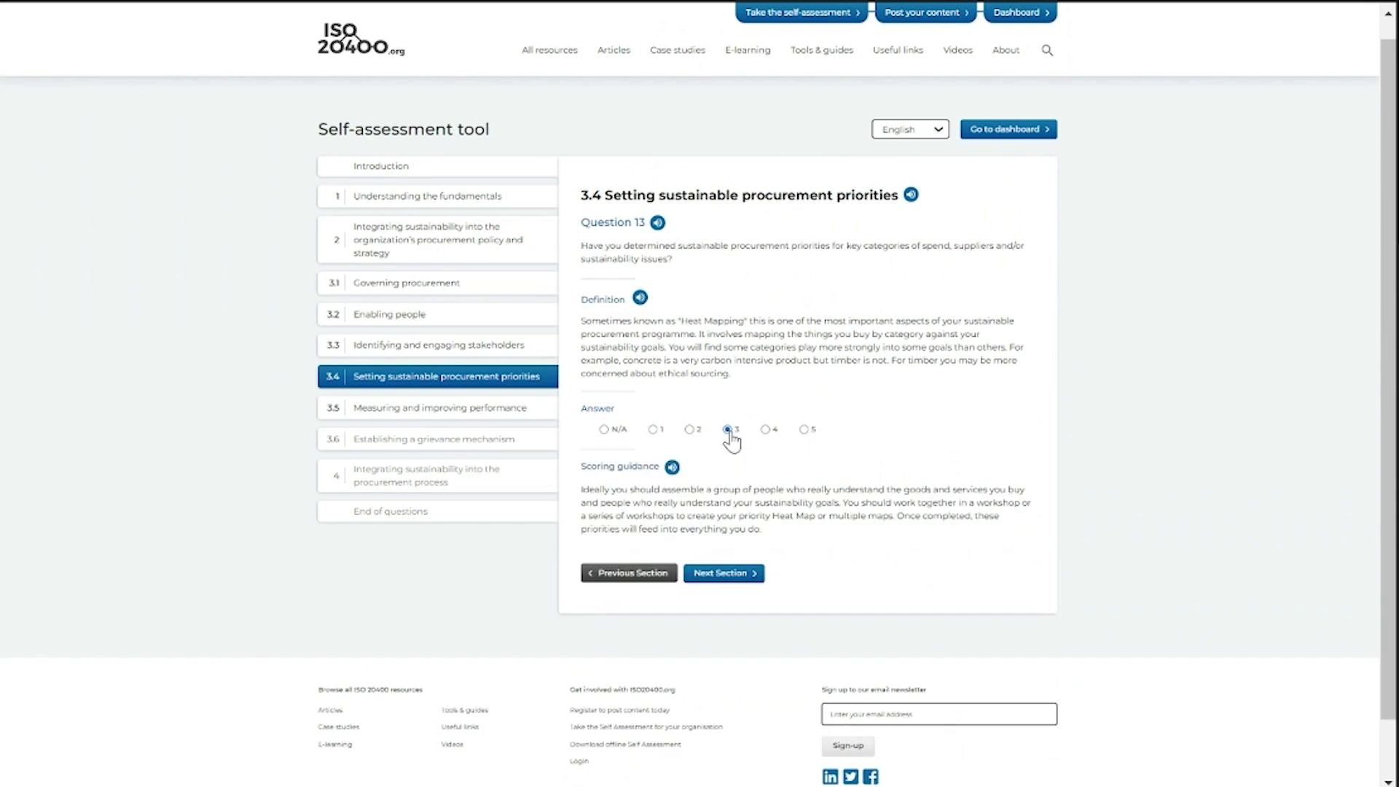
scroll(833, 453, "down", 1)
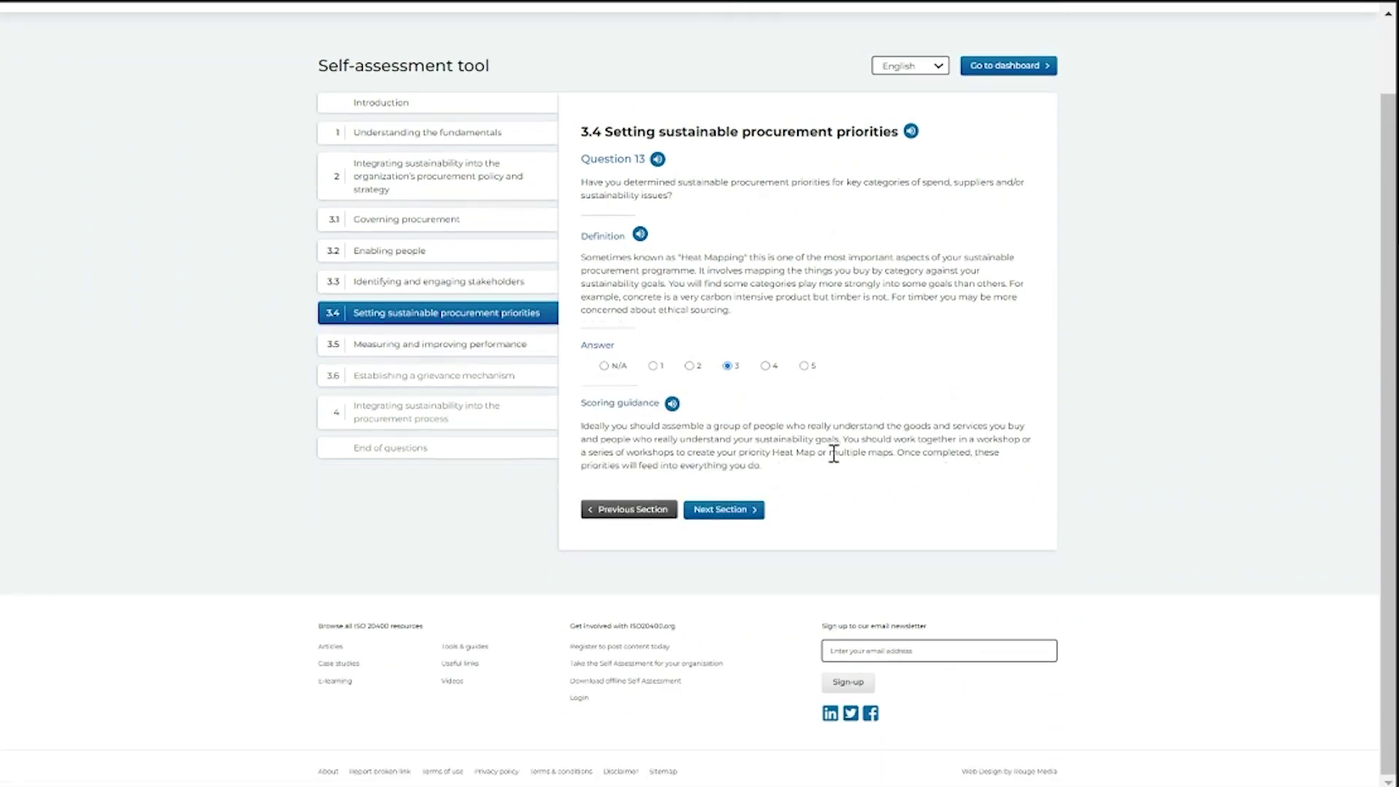
left_click(720, 509)
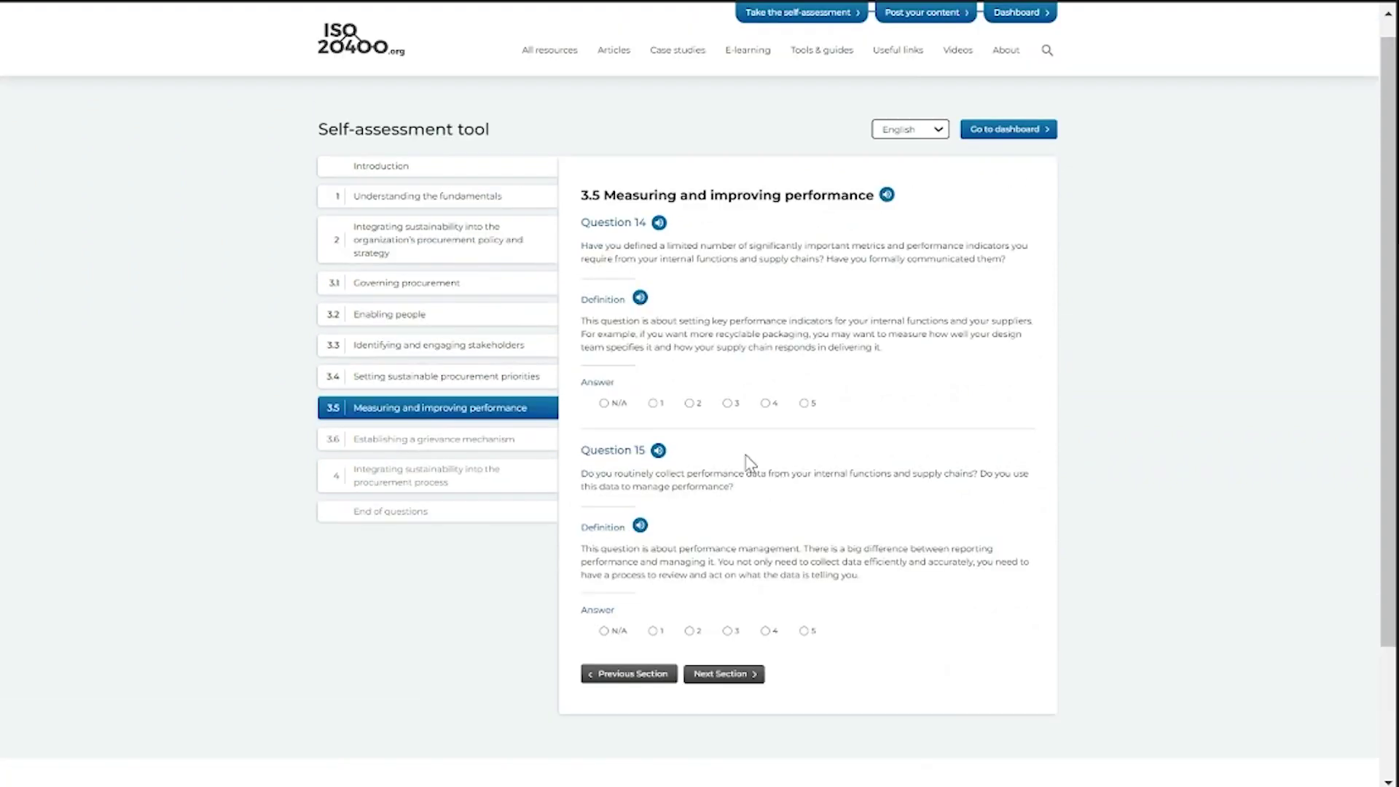
Complete sections 3.5 Measuring and improving performance and 3.6 Establishing a grievance mechanism, scoring Question 14 as 2, Question 15 as 3 and Question 16 as 1
left_click(691, 407)
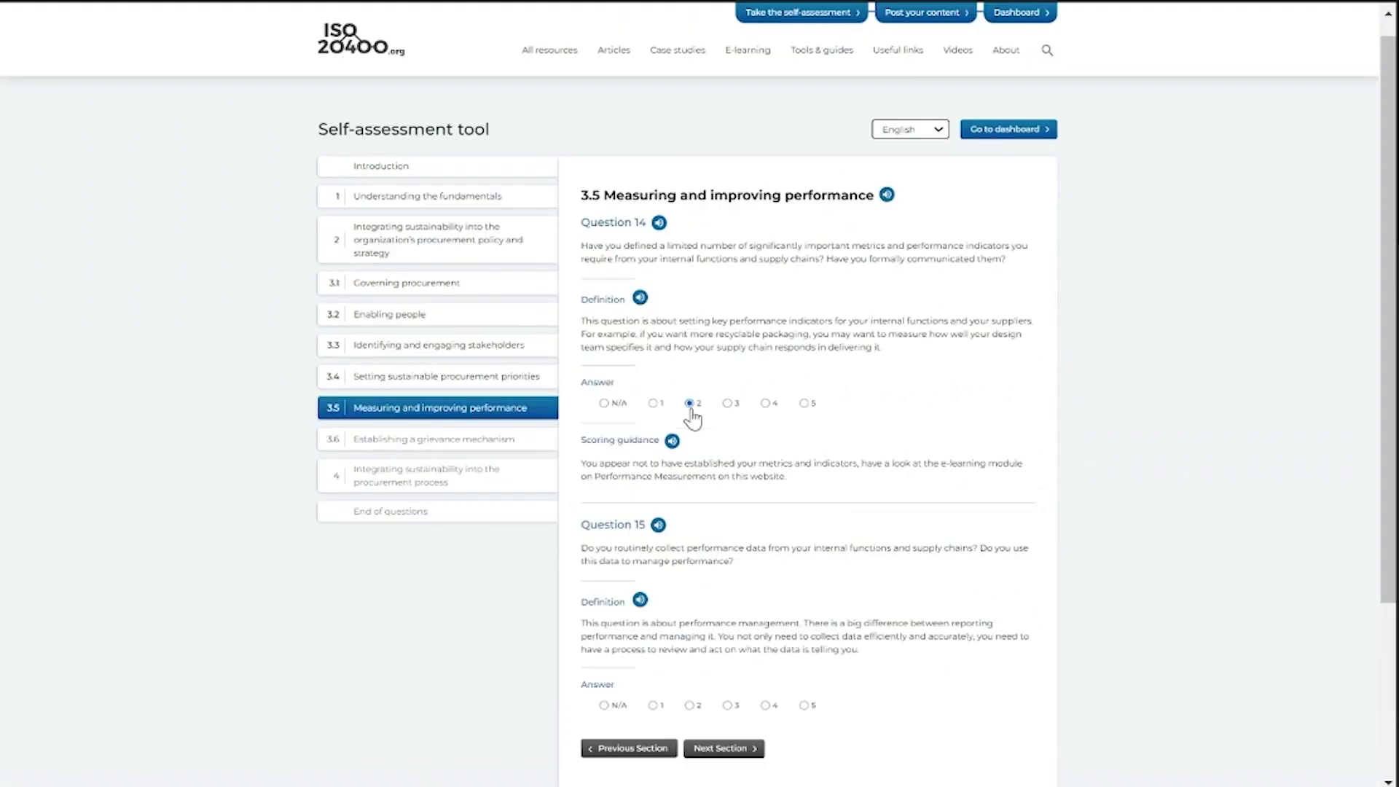
left_click(727, 706)
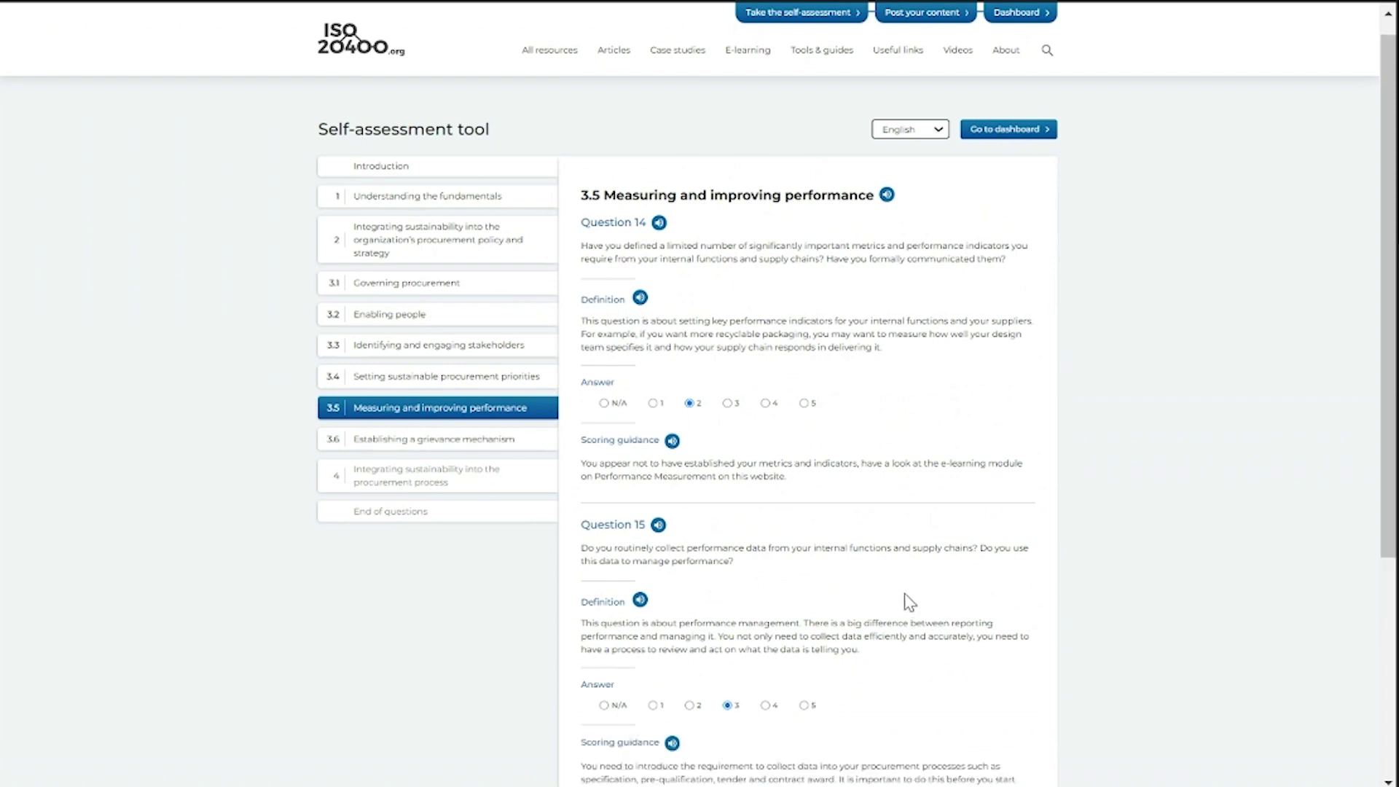
scroll(903, 593, "down", 5)
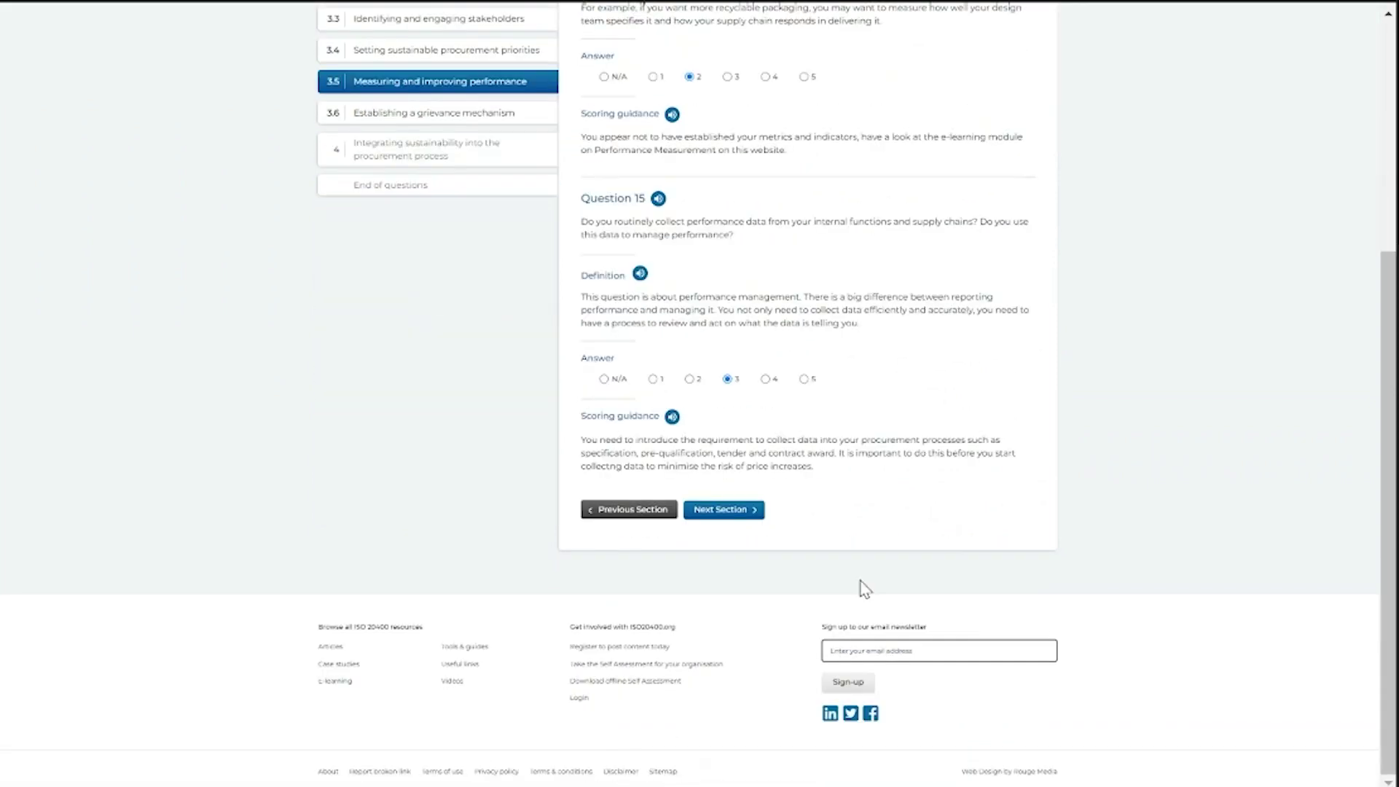
left_click(717, 510)
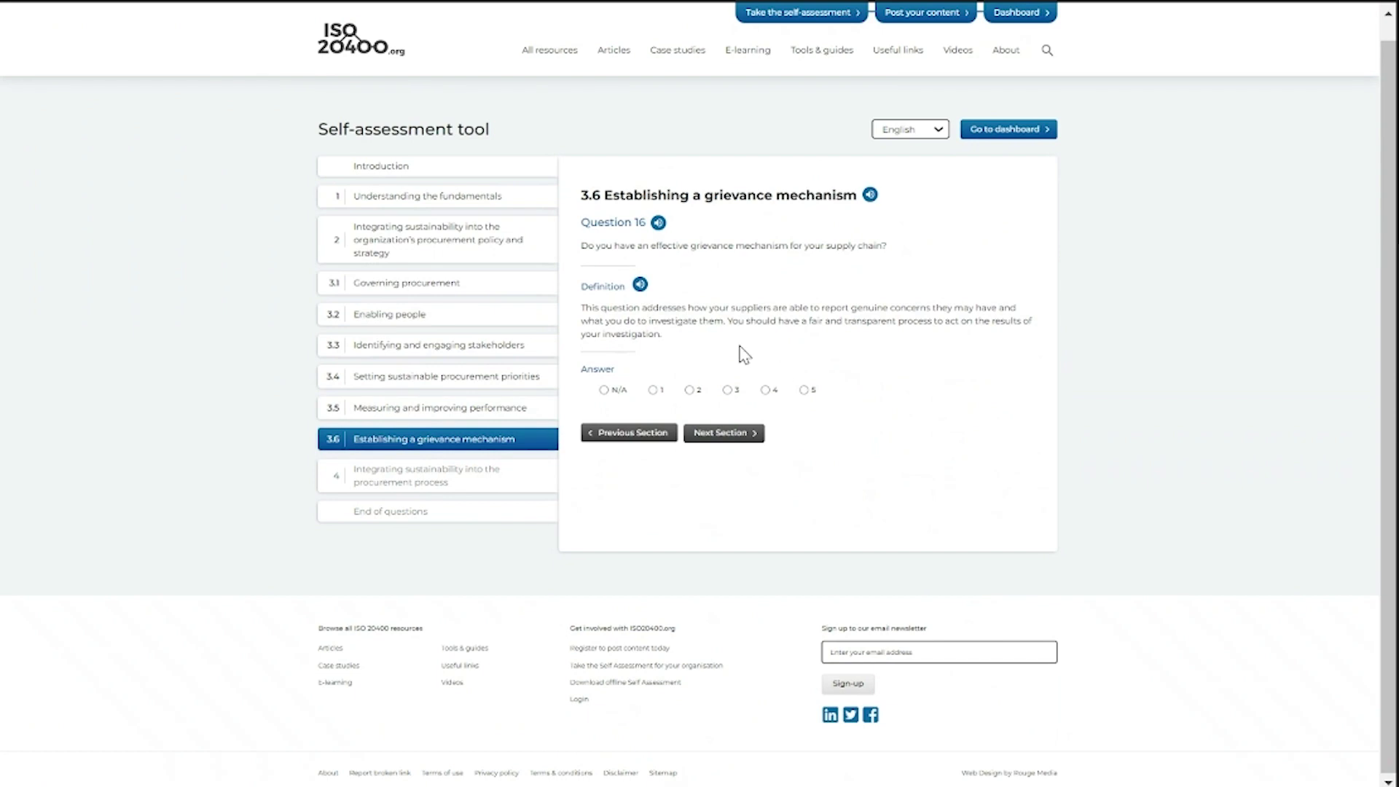
left_click(653, 391)
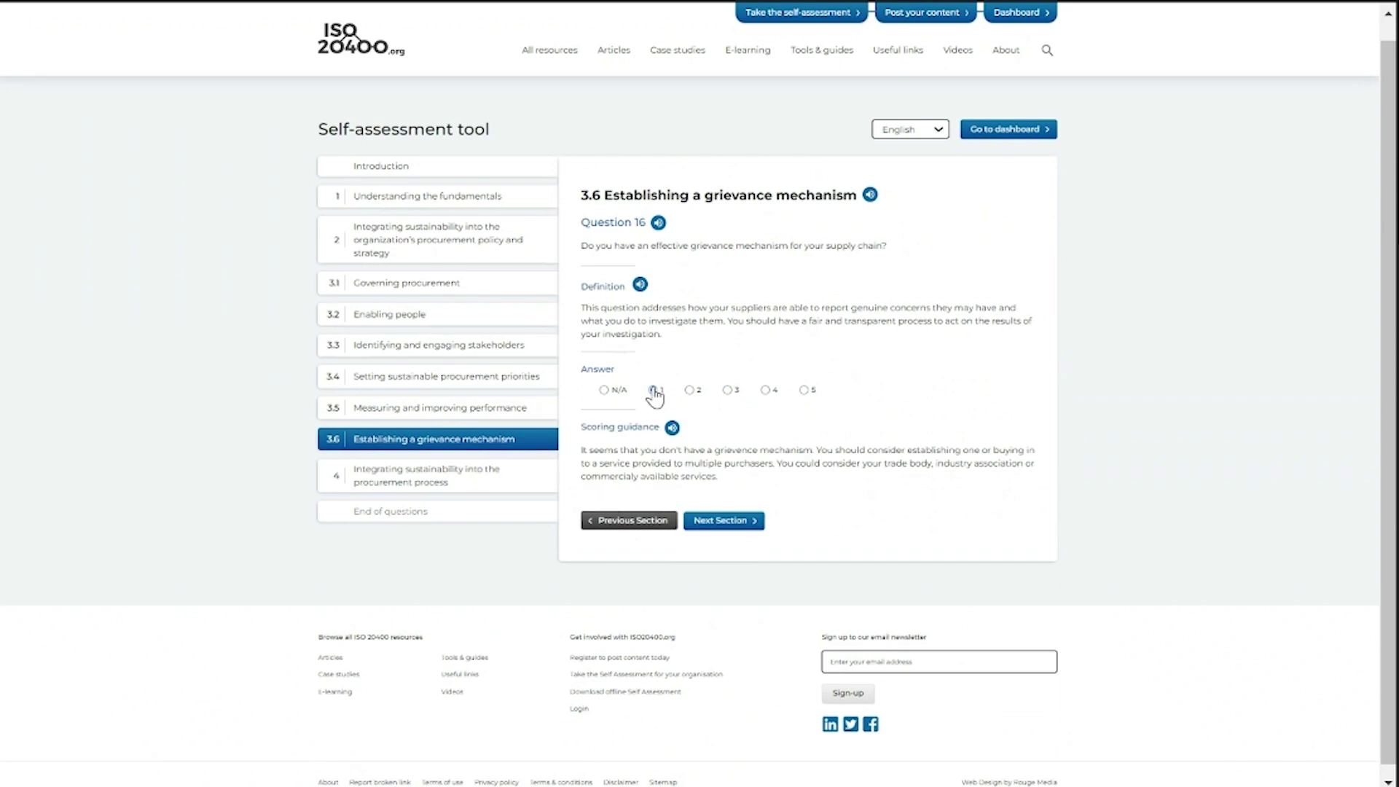
left_click(733, 521)
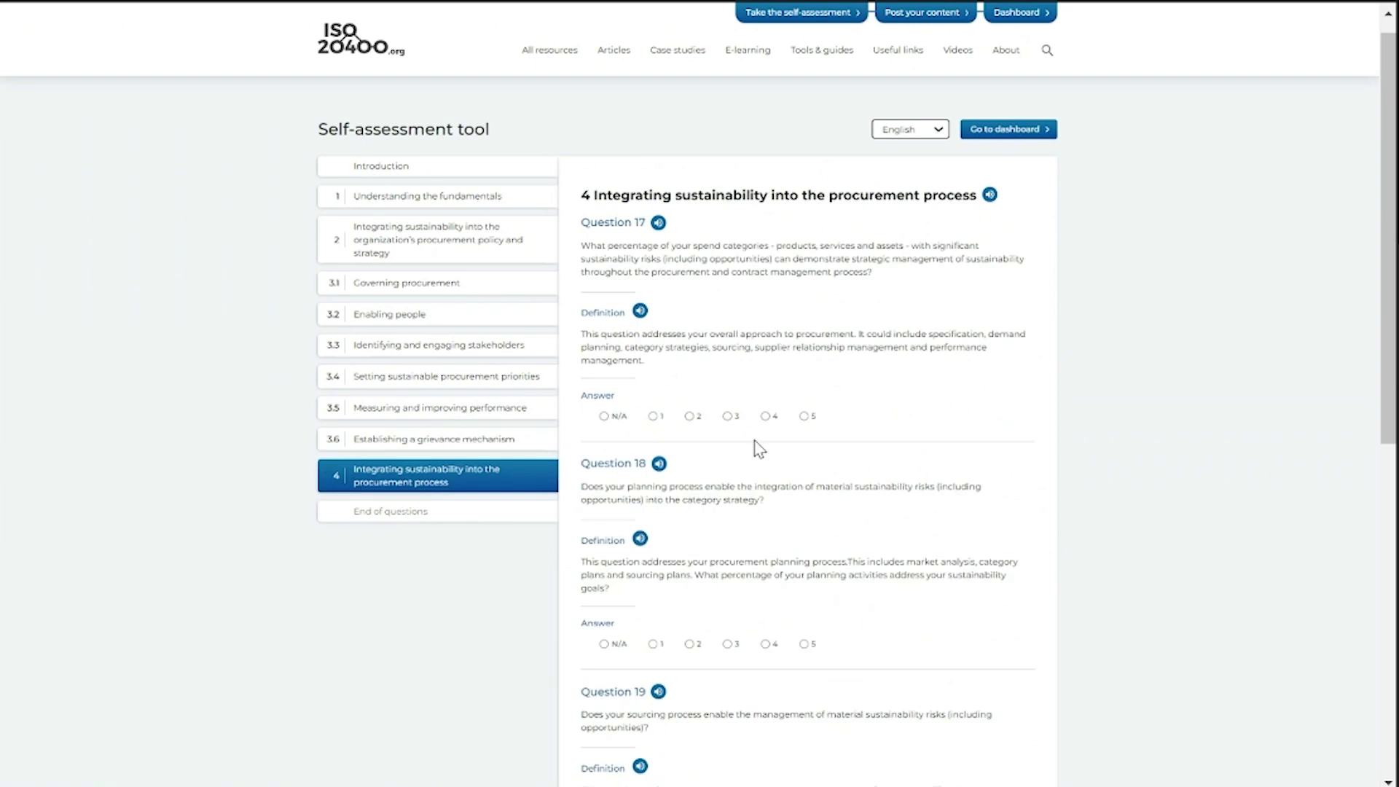
Complete section 4 on integrating sustainability into the procurement process, scoring Question 17 as 3 and Questions 18, 19 and 20 as 2 each
left_click(727, 417)
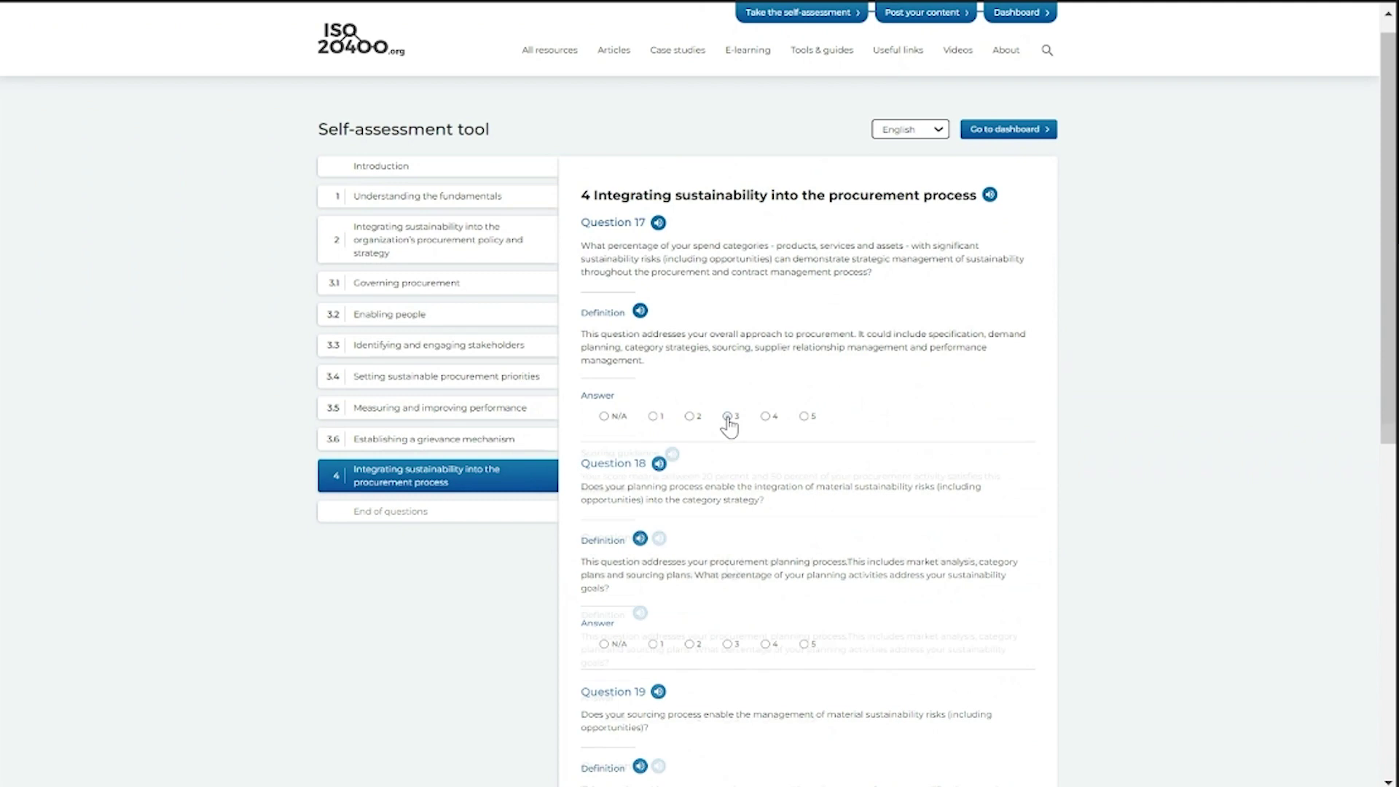
scroll(735, 528, "down", 3)
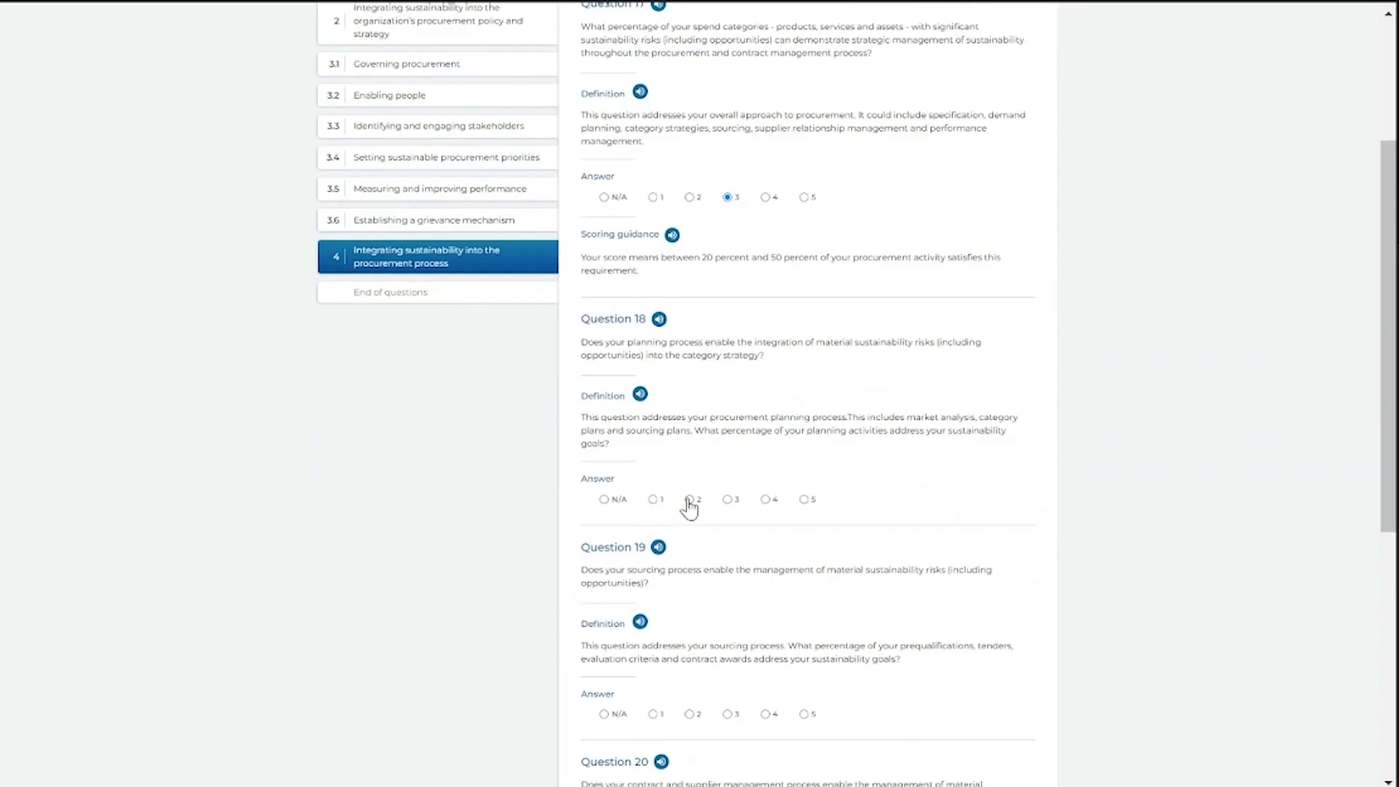
left_click(687, 499)
scroll(816, 447, "down", 1)
scroll(816, 455, "down", 4)
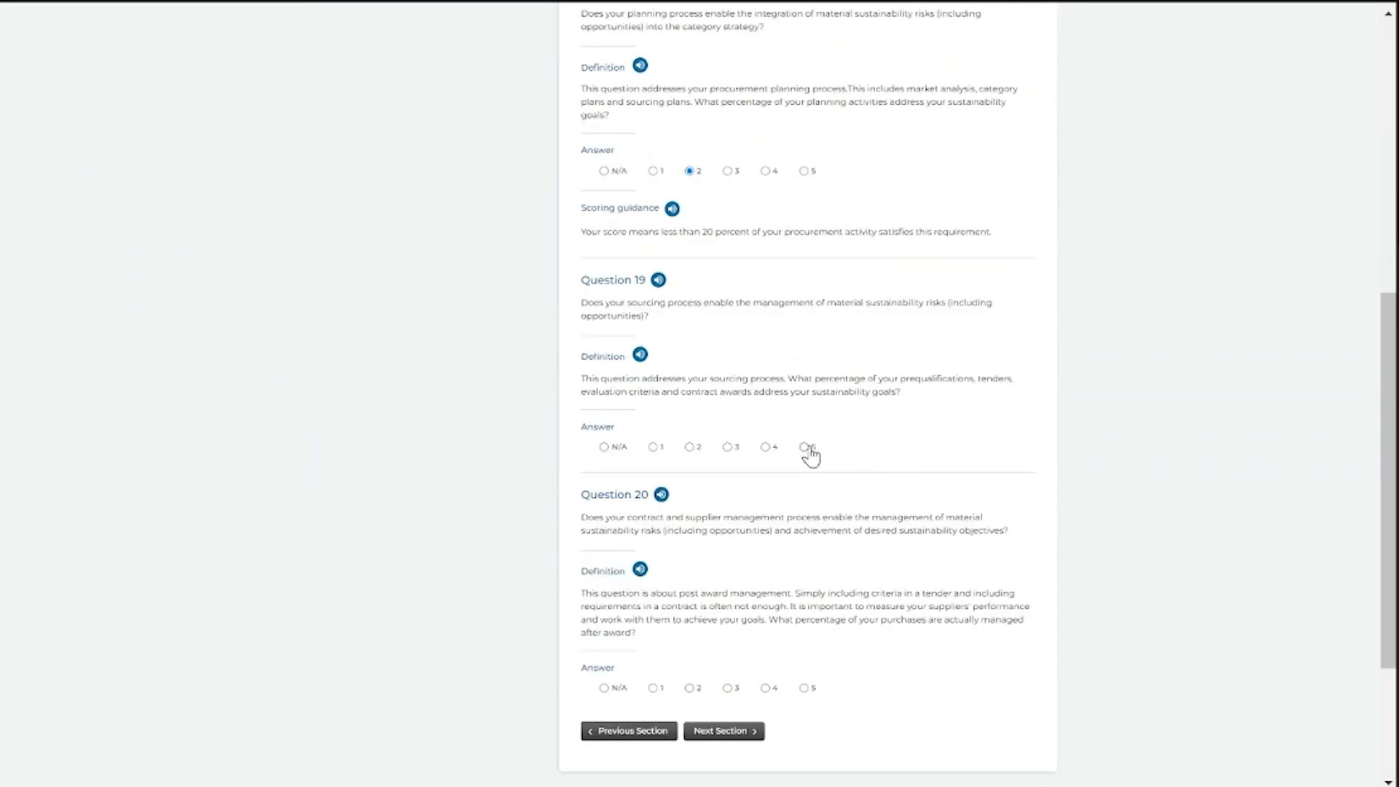
left_click(689, 448)
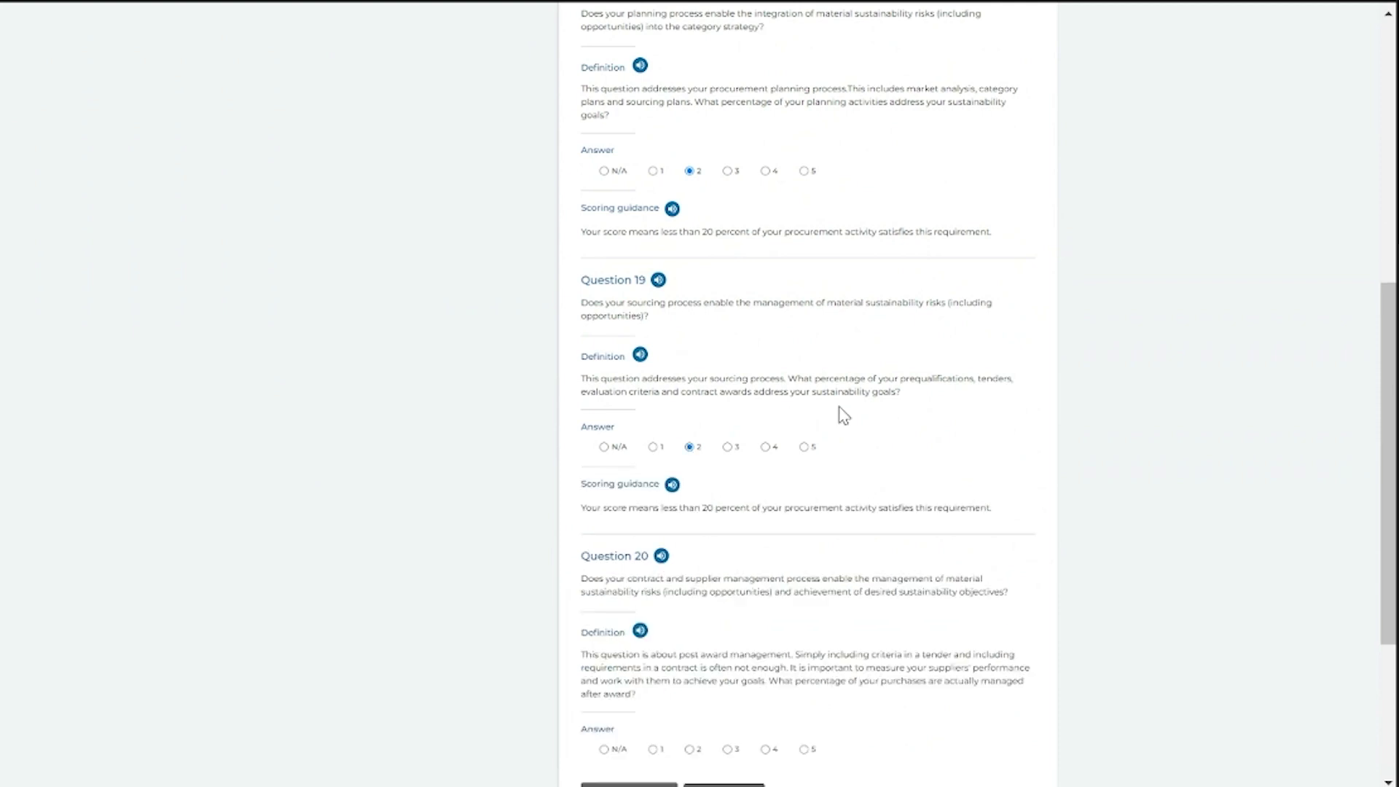
scroll(837, 411, "down", 4)
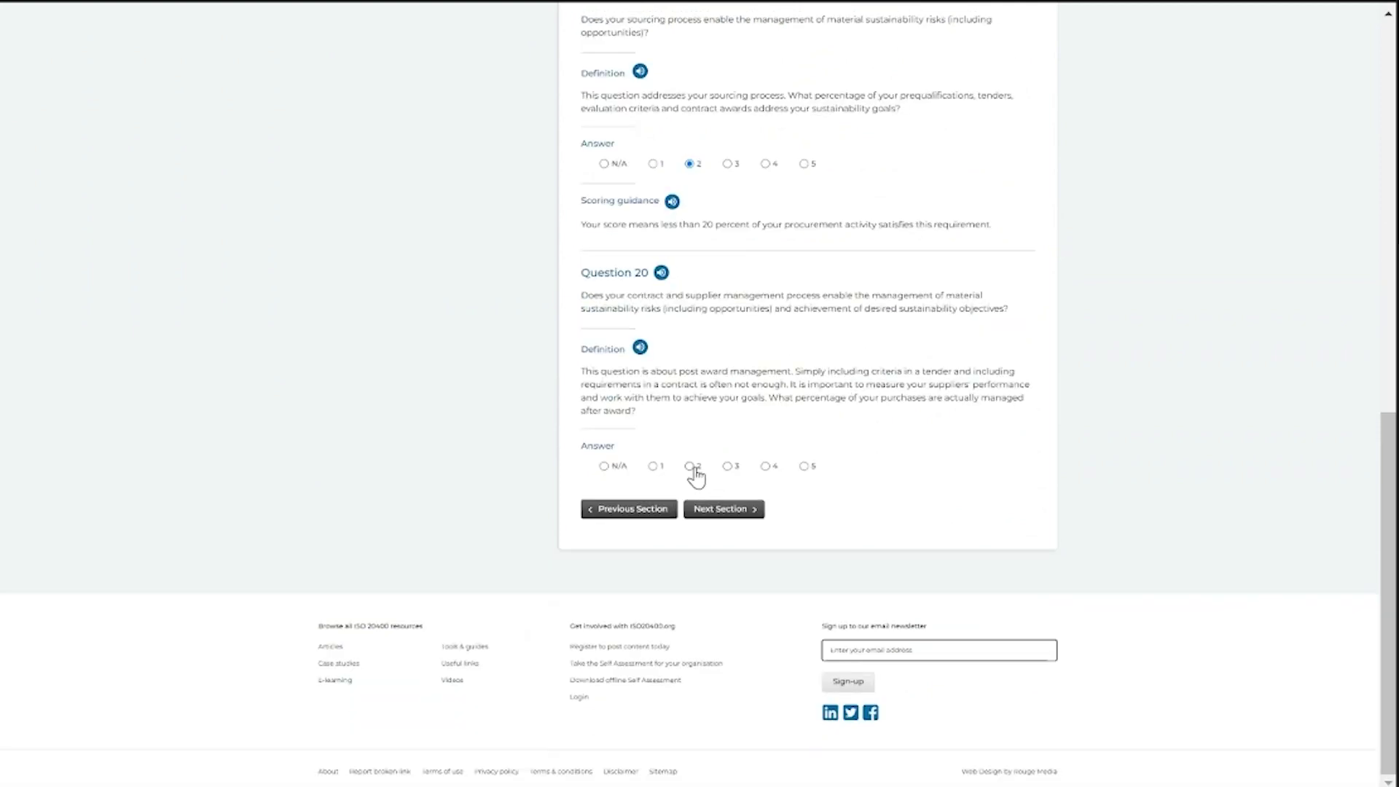
left_click(689, 467)
scroll(985, 411, "down", 1)
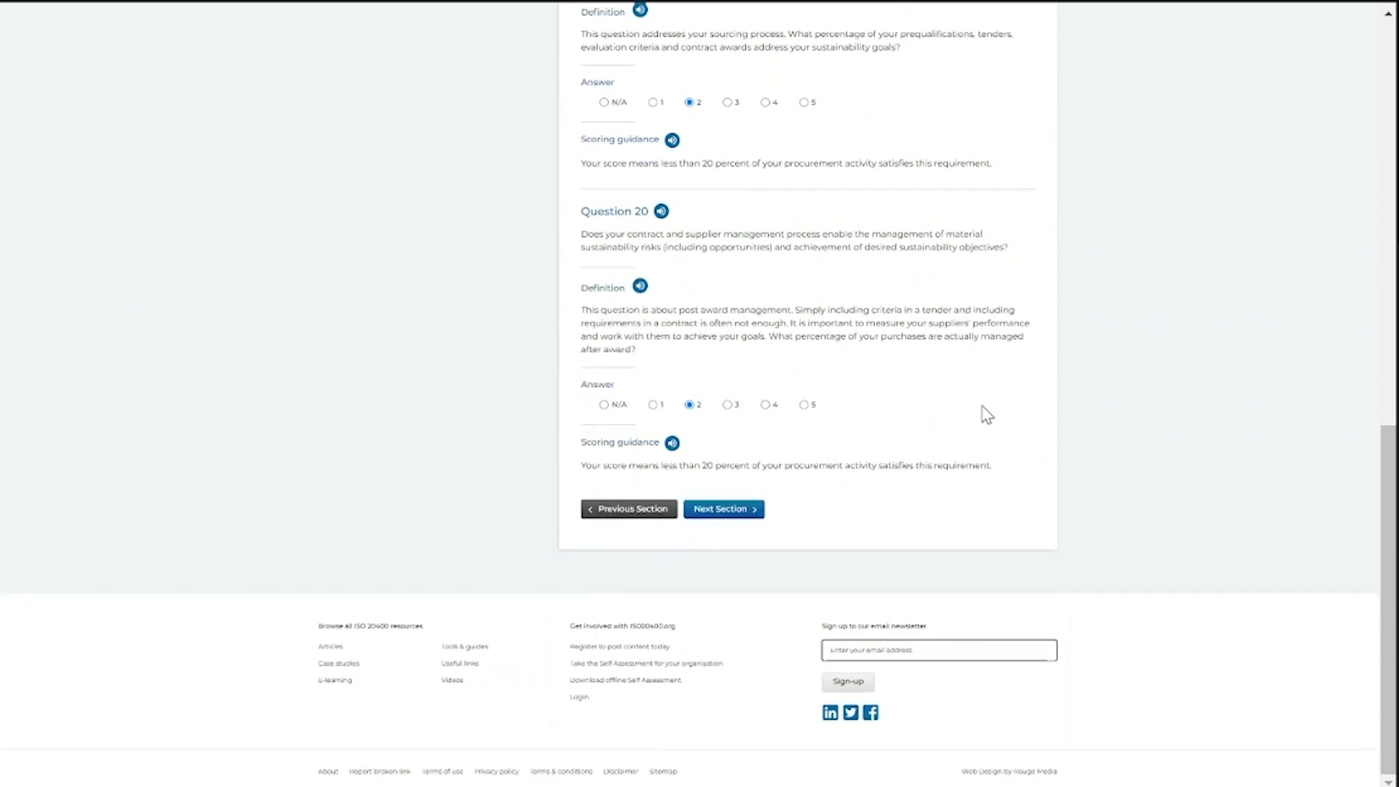
left_click(718, 510)
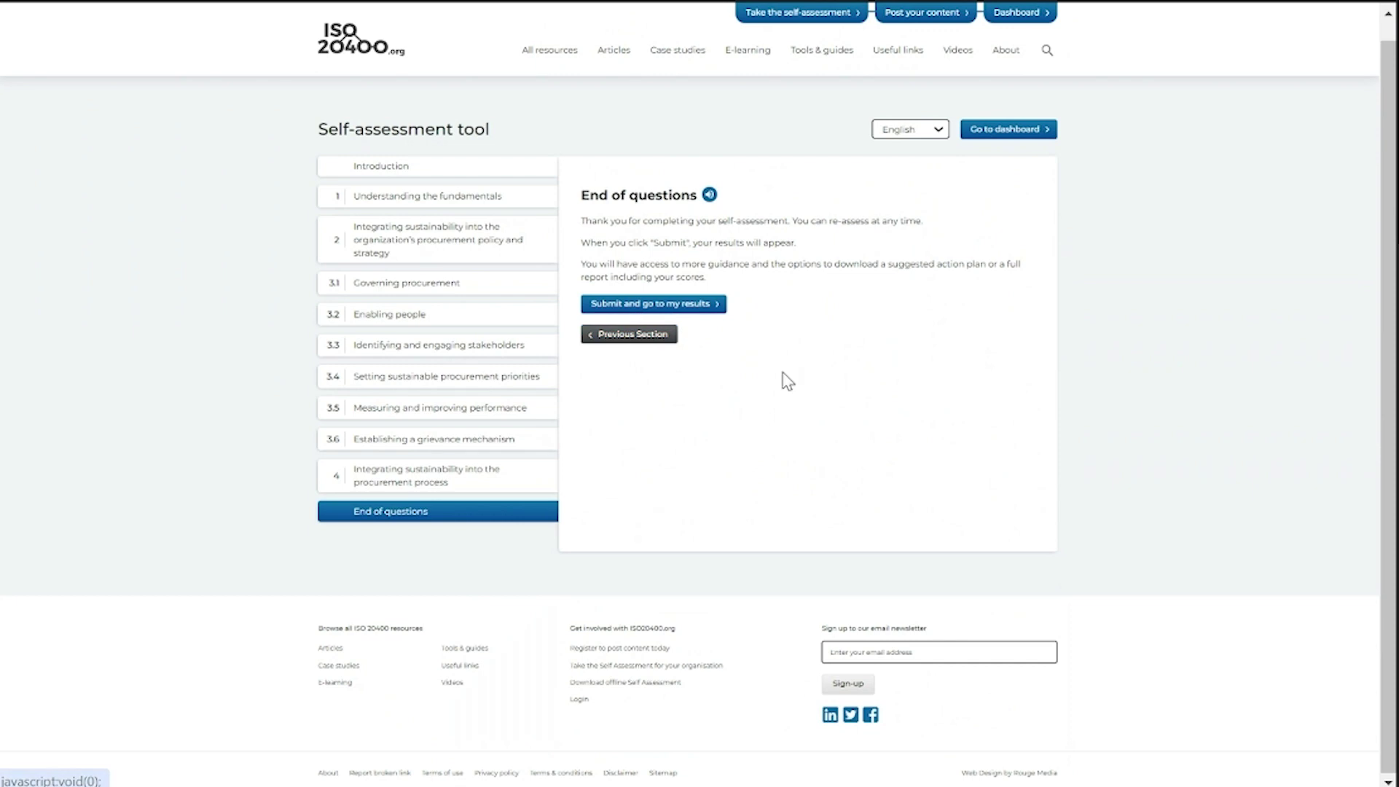
Submit the completed self-assessment and look over the radar chart of current ISO 20400 performance against the benchmarks
left_click(684, 304)
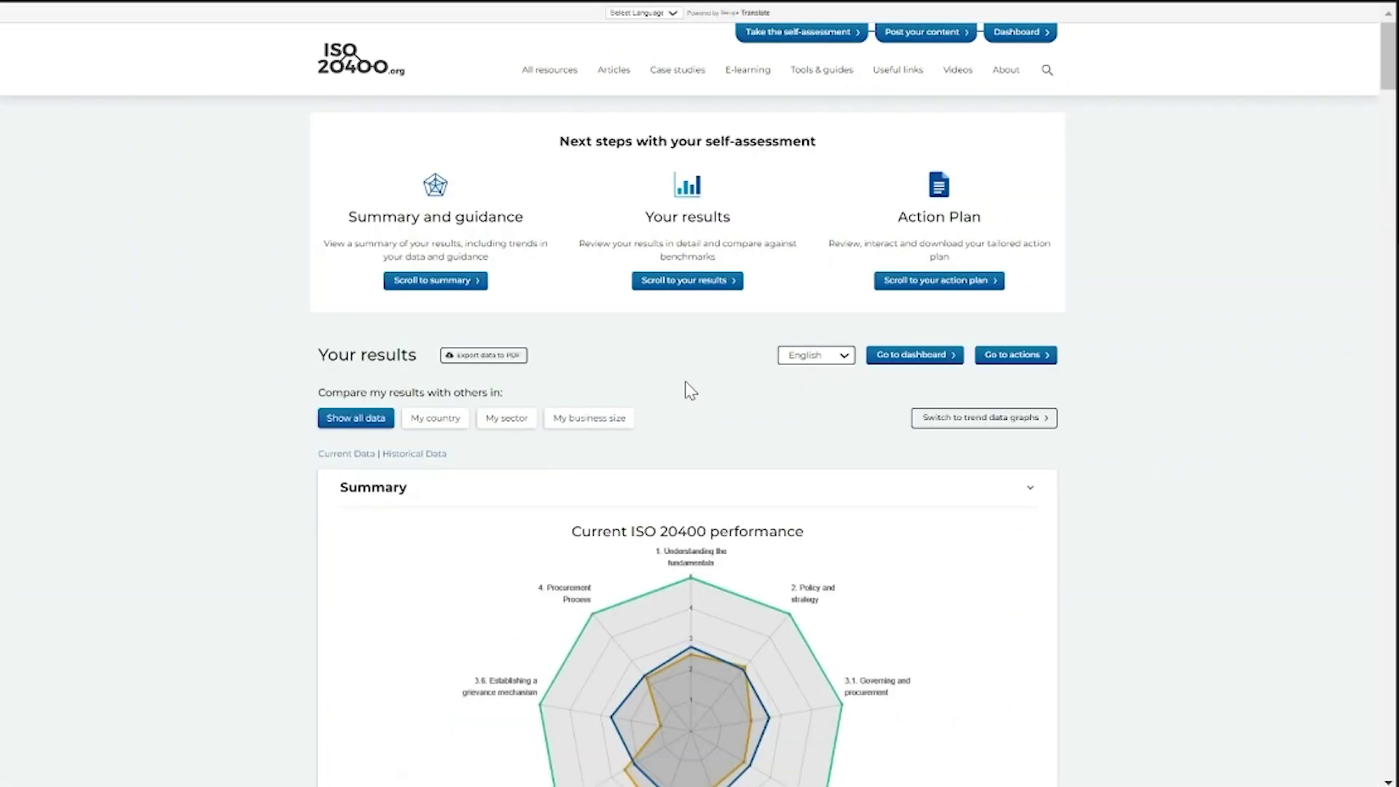
scroll(685, 382, "down", 5)
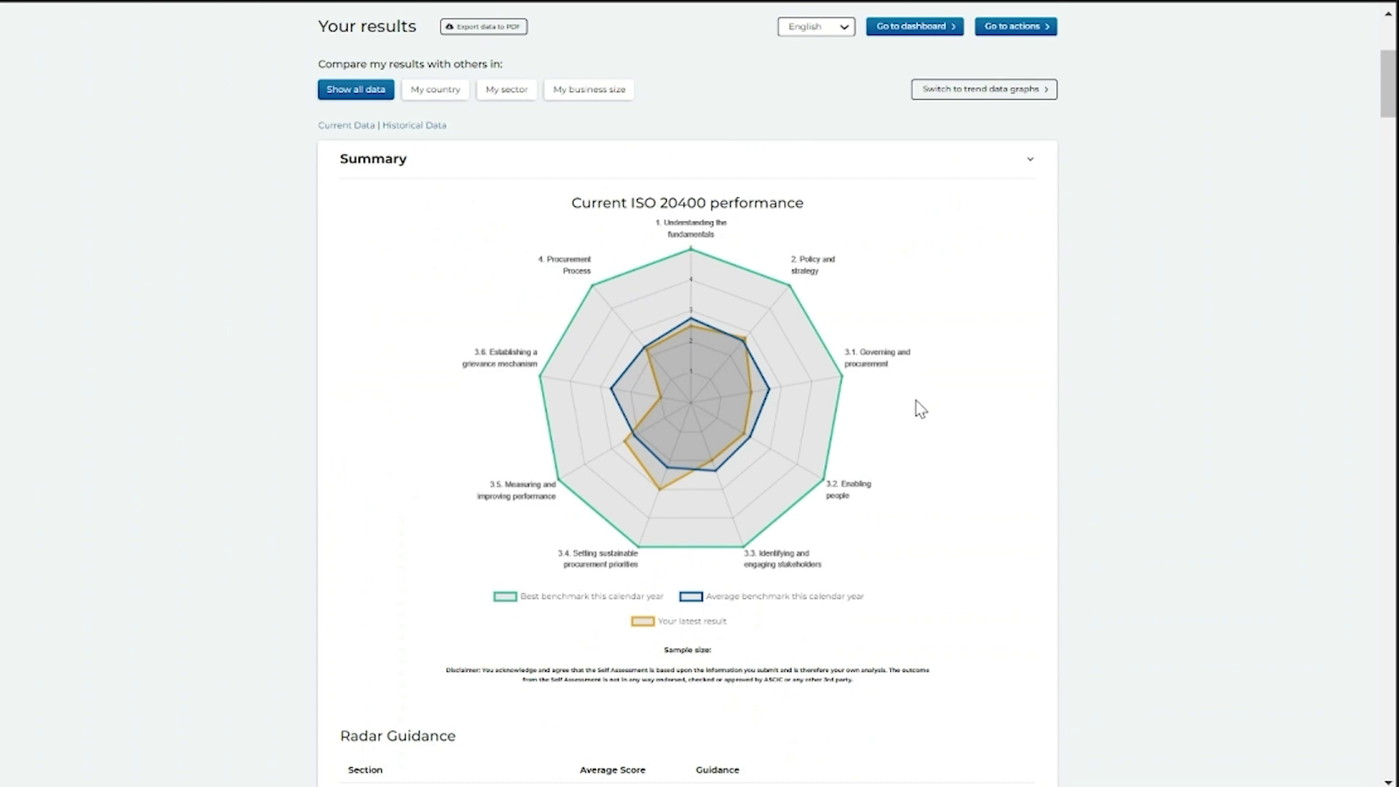
scroll(917, 413, "up", 2)
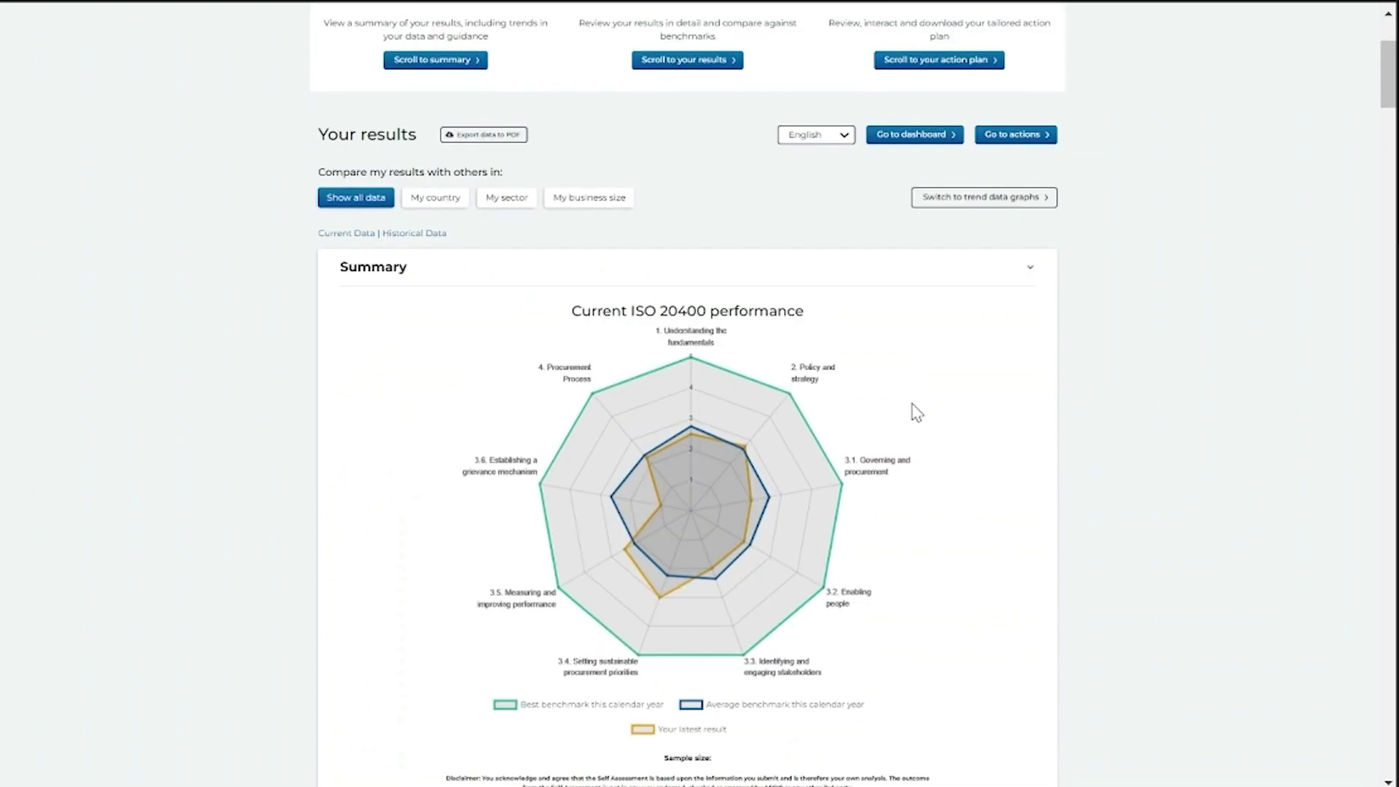
scroll(916, 413, "down", 3)
scroll(916, 413, "down", 4)
scroll(916, 408, "up", 10)
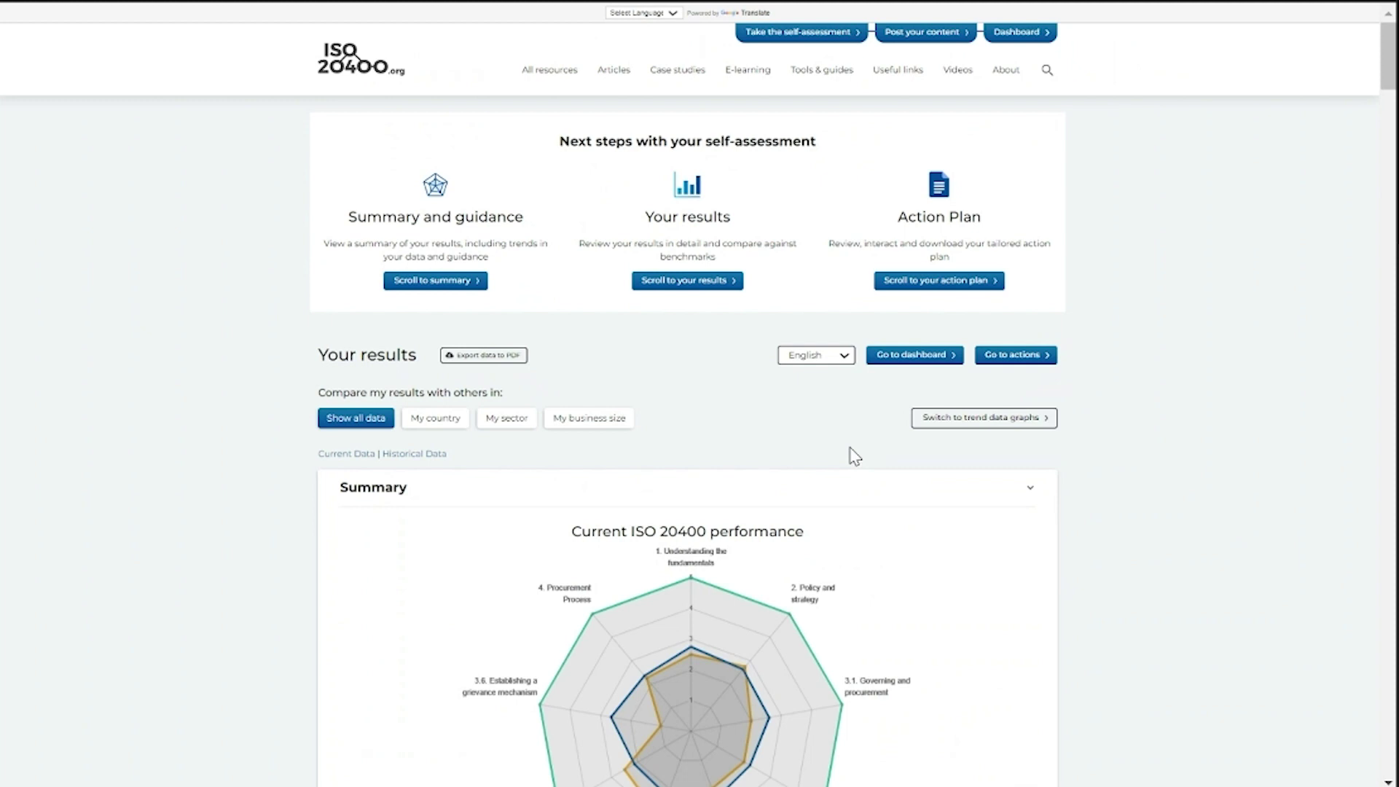
Examine the results summary, the Radar Guidance for each section and the Focus on Fundamentals benchmark chart
left_click(438, 283)
scroll(932, 392, "down", 1)
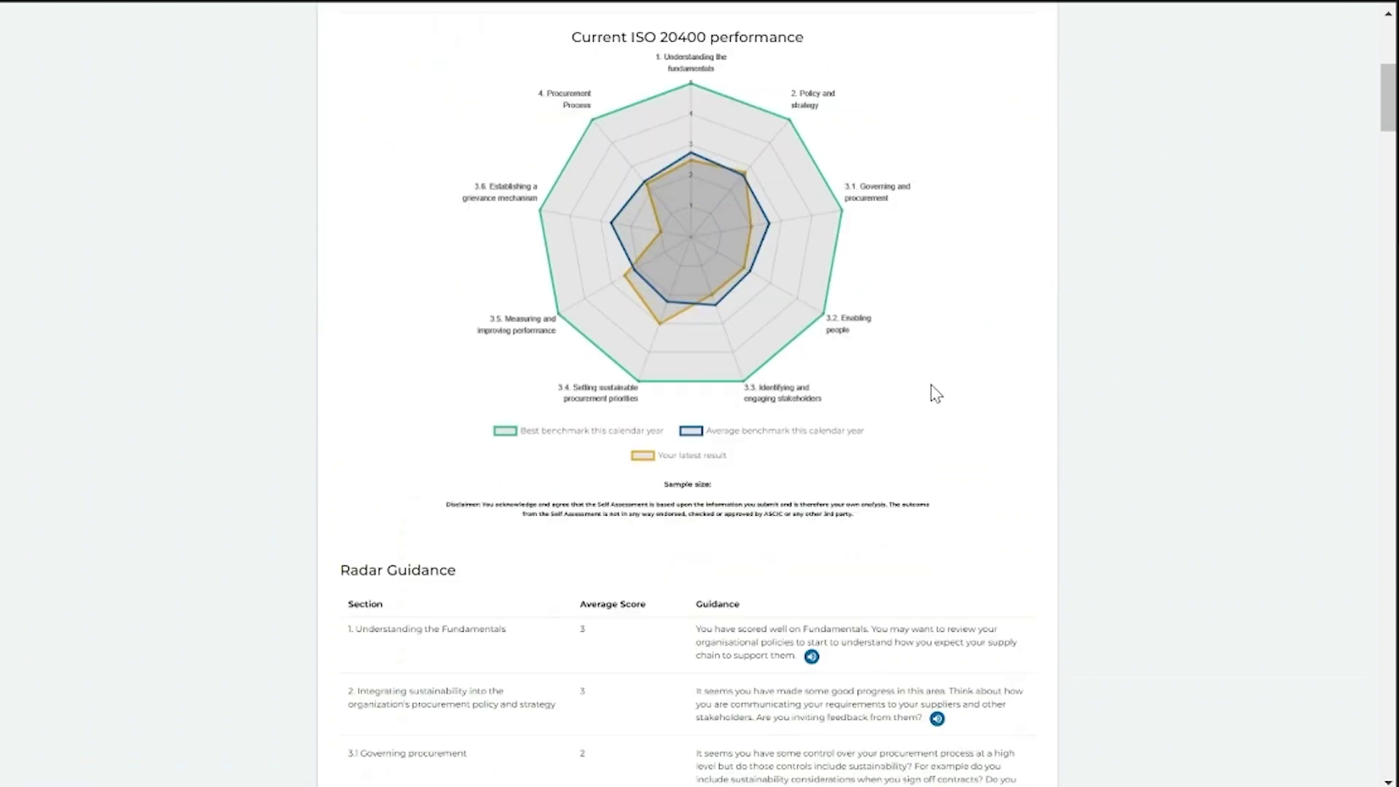
scroll(933, 392, "down", 4)
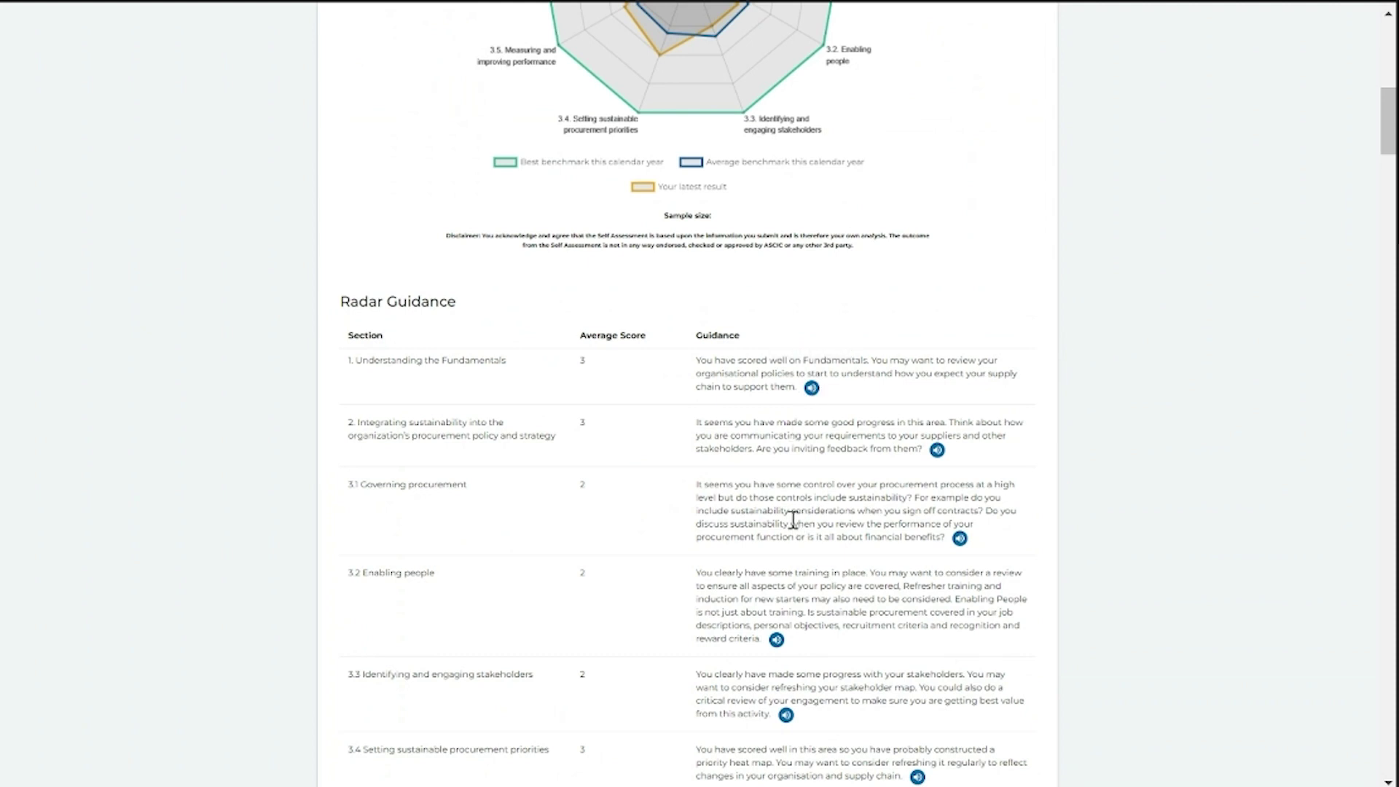
scroll(793, 519, "down", 6)
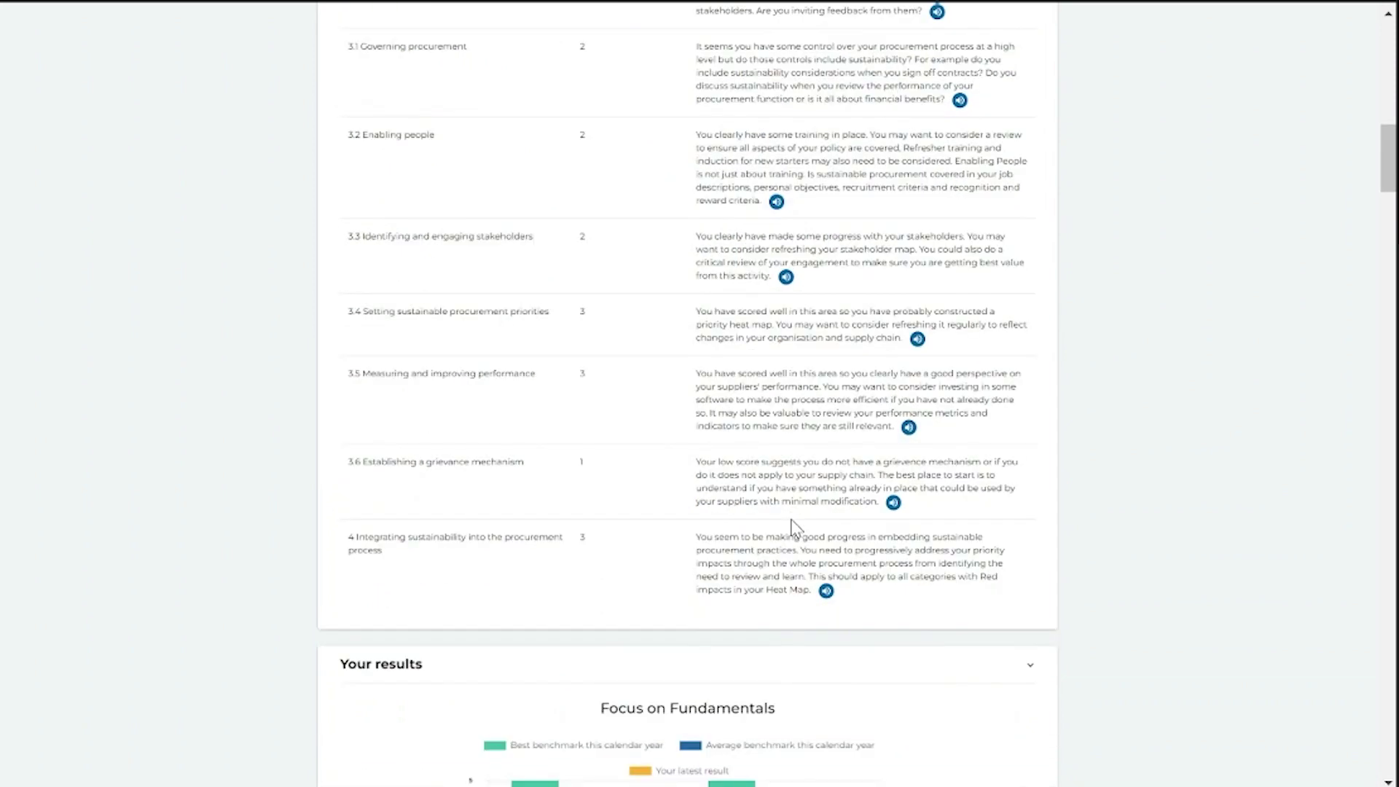
scroll(793, 526, "up", 5)
scroll(792, 519, "down", 9)
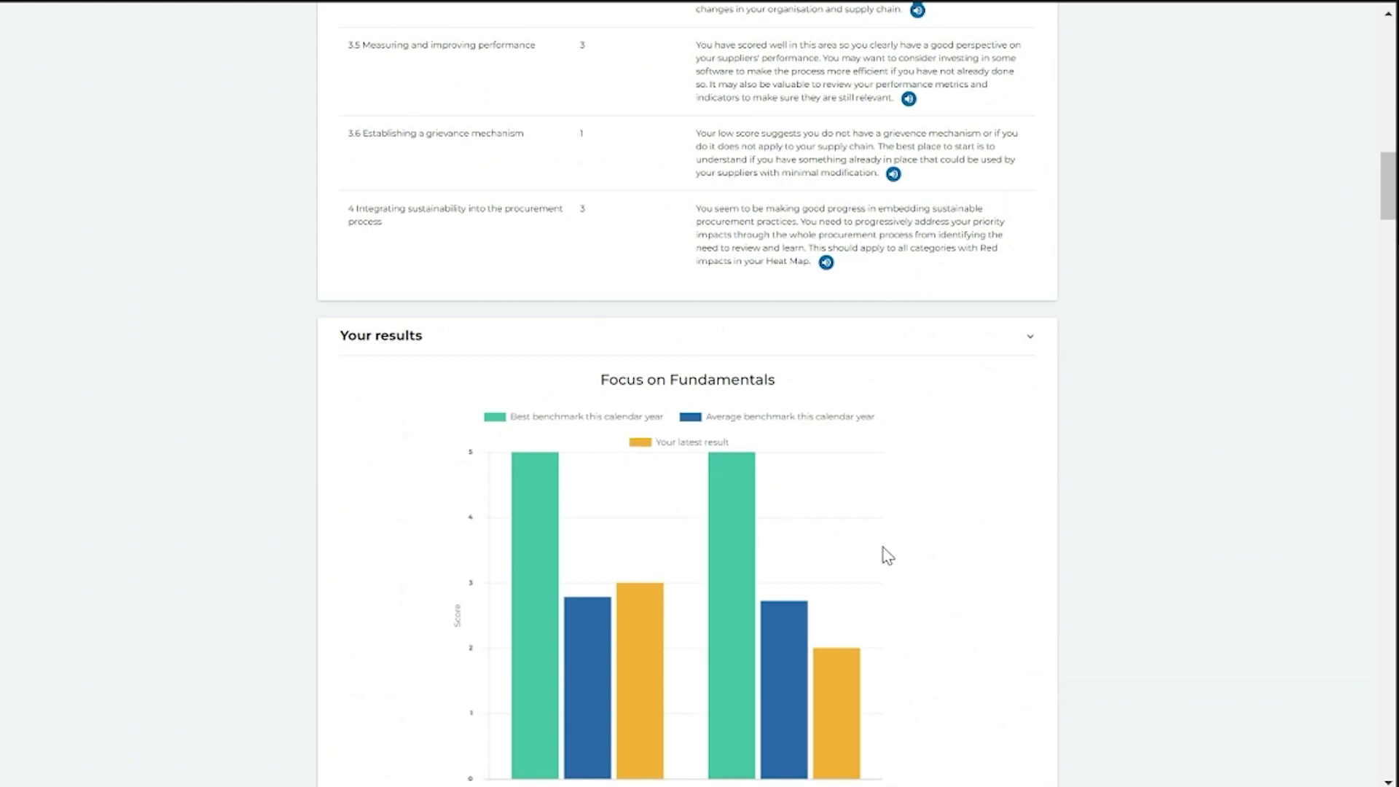
scroll(887, 555, "down", 2)
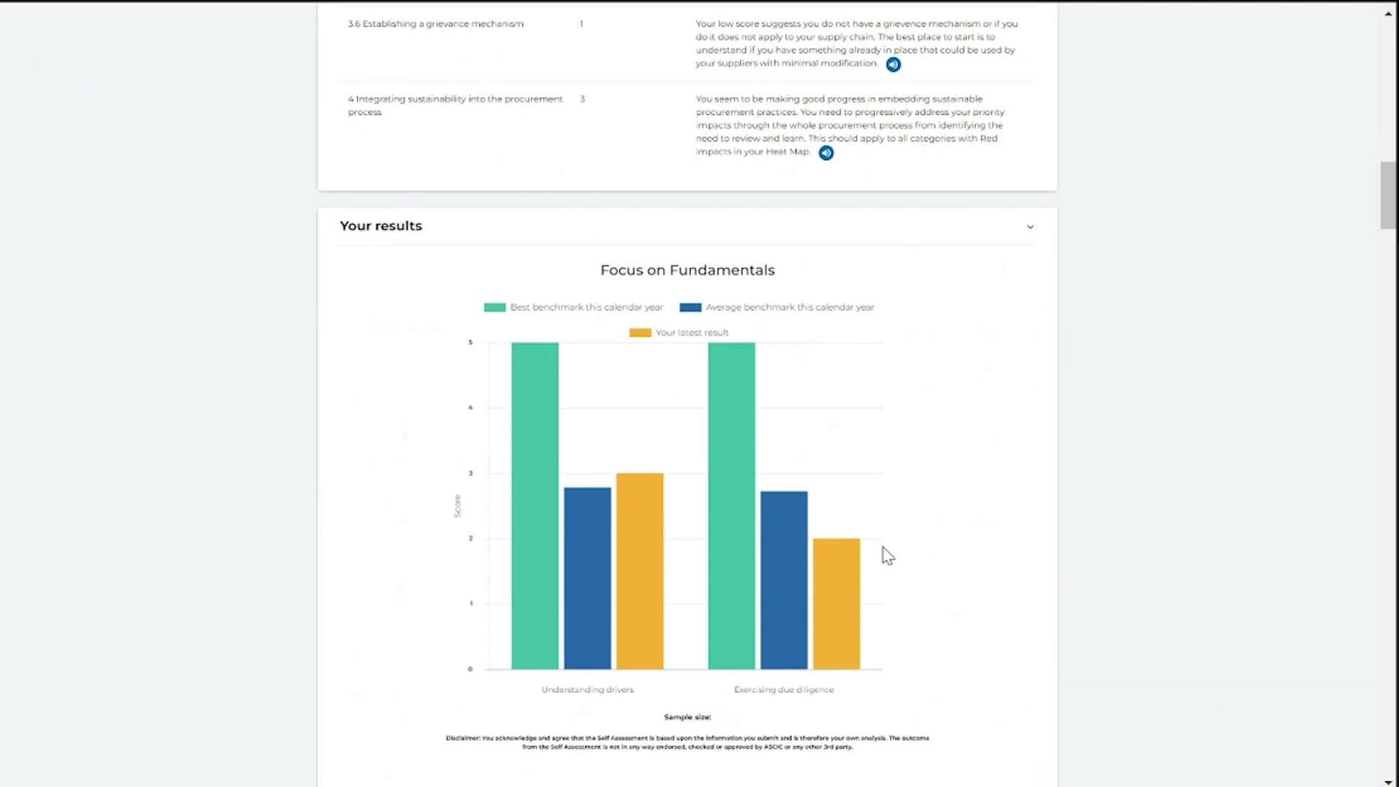
scroll(888, 556, "down", 2)
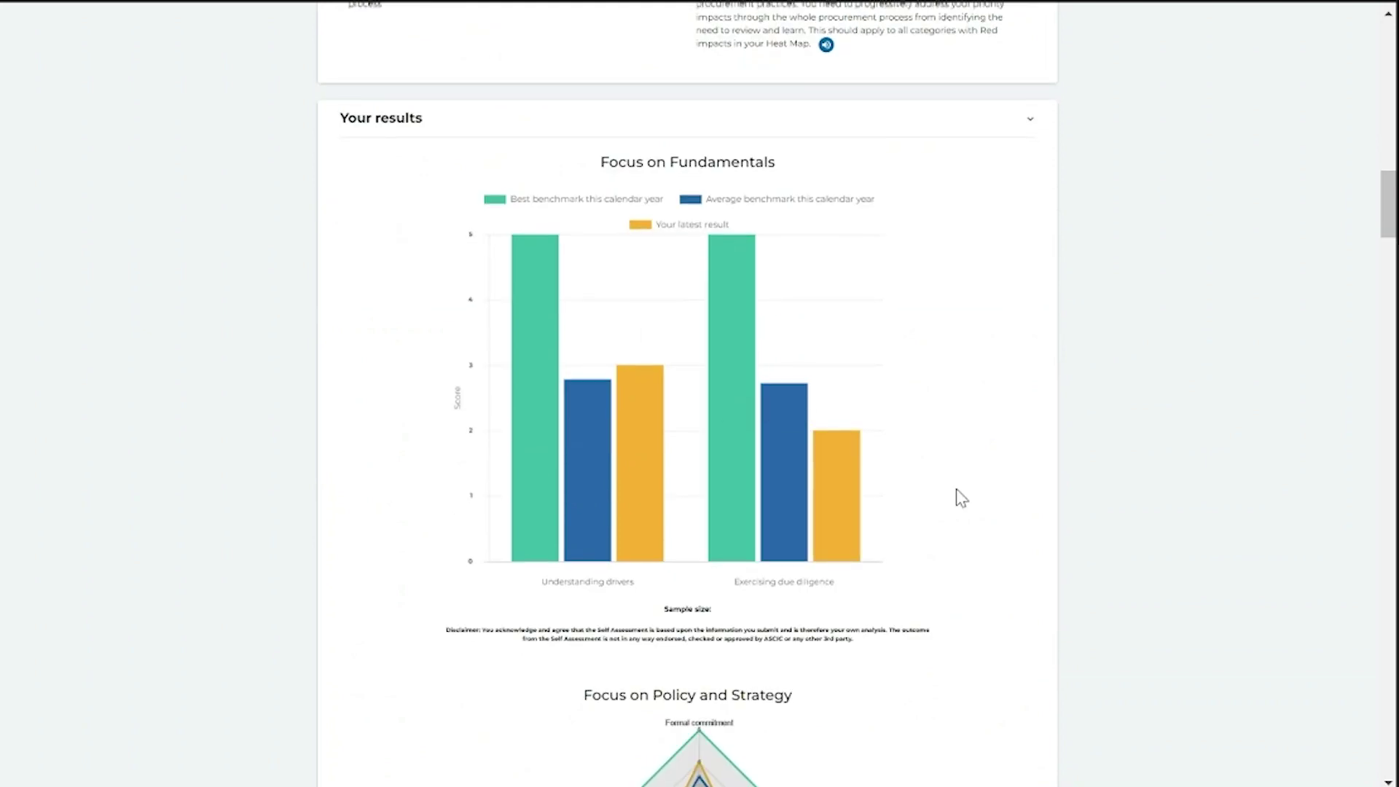
scroll(958, 498, "up", 20)
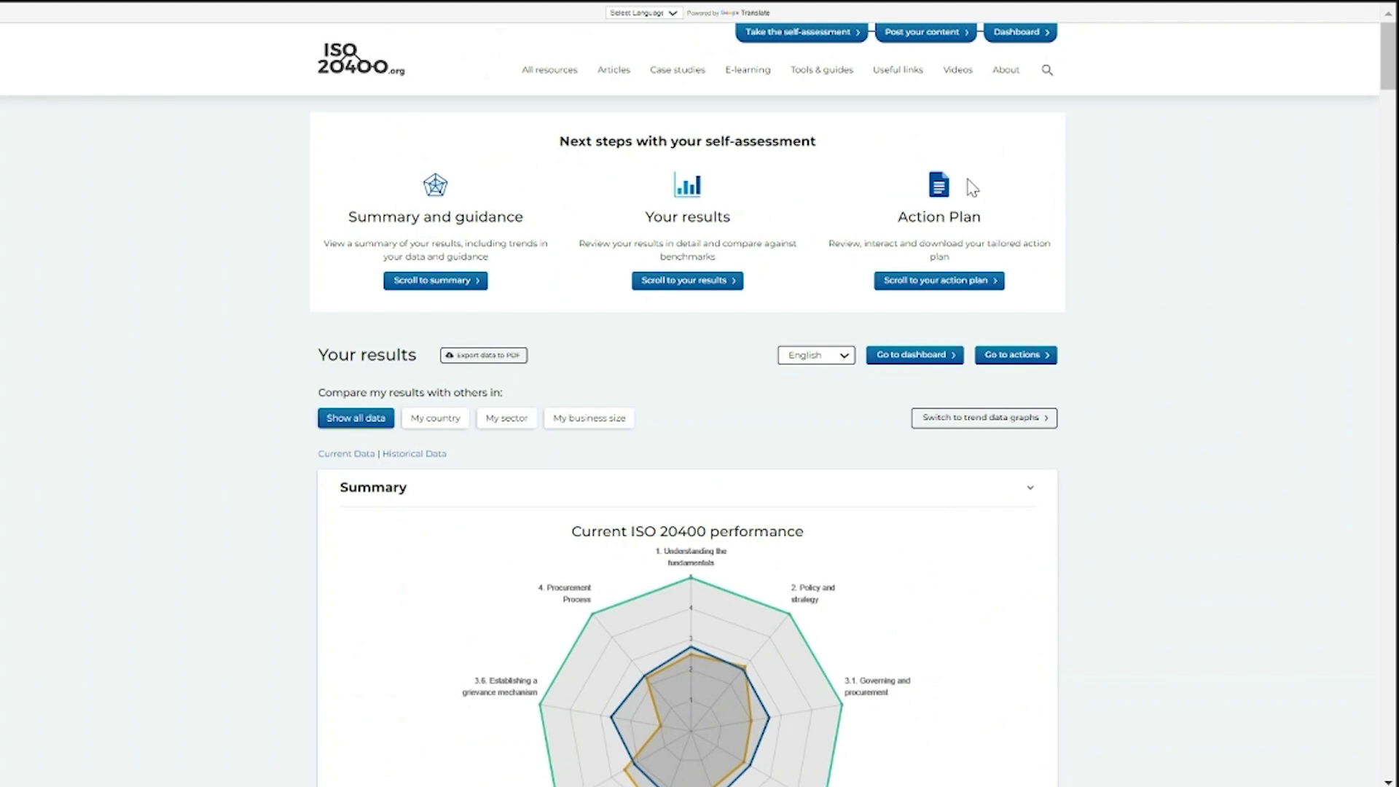
Go to the action plan and try ignoring, and restoring, the action on regular reviews between top management and key suppliers' senior management
left_click(938, 286)
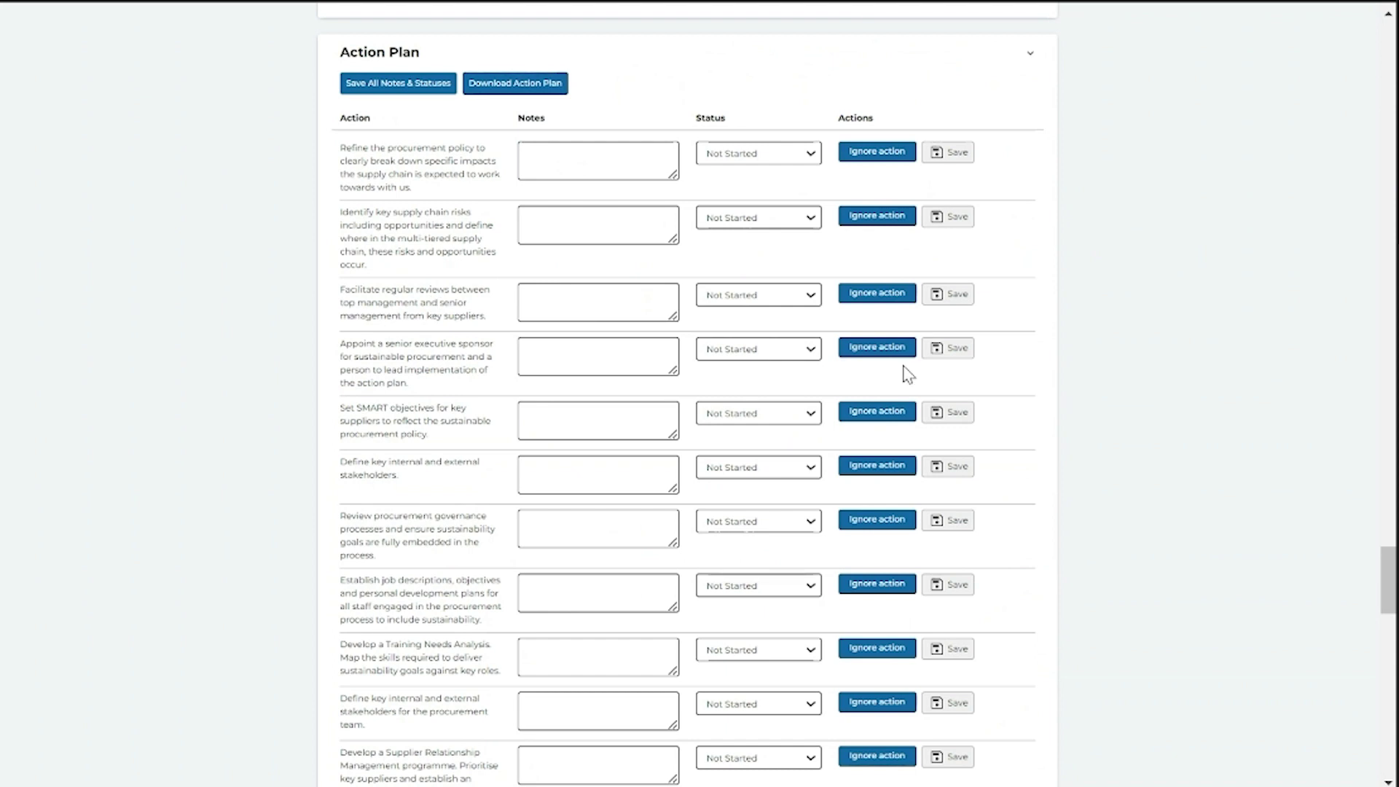
left_click(881, 297)
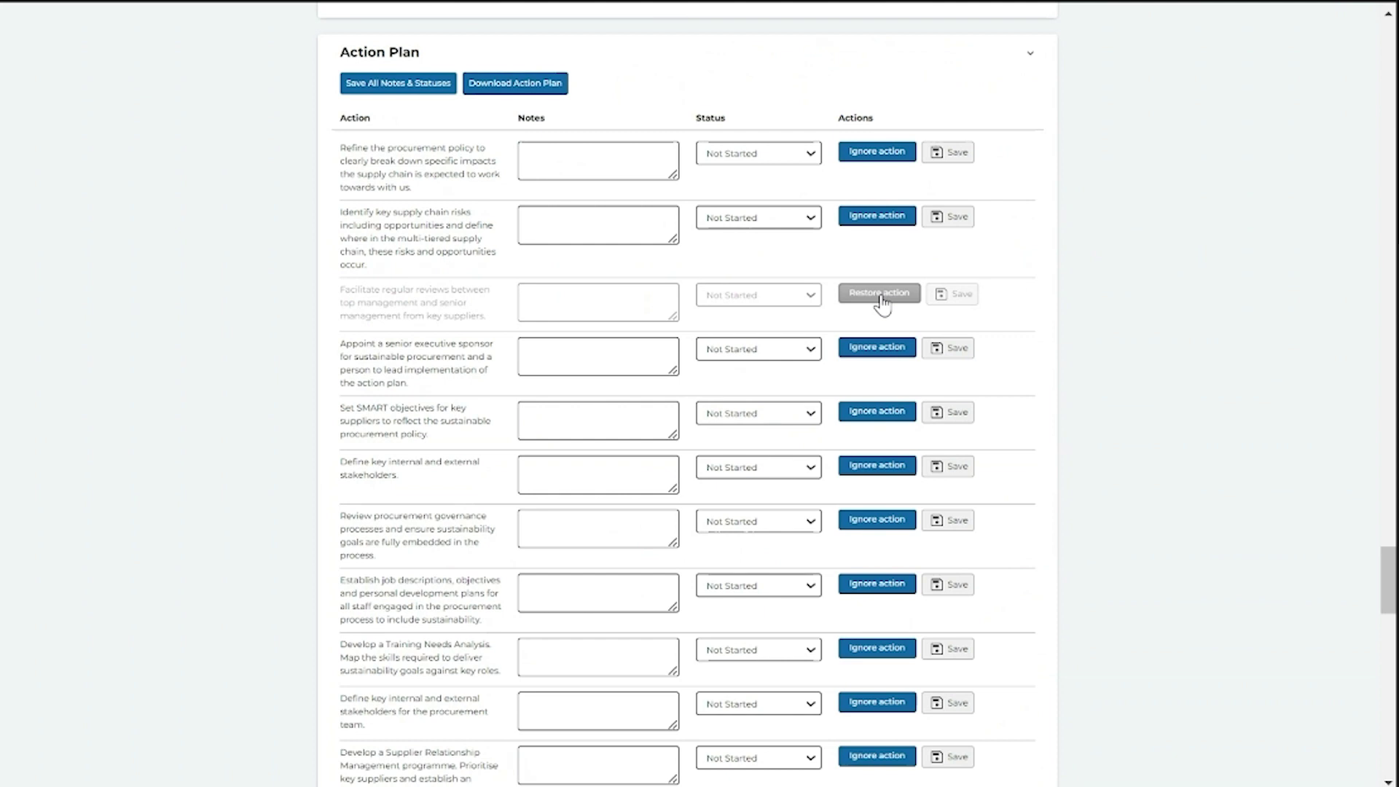
left_click(879, 297)
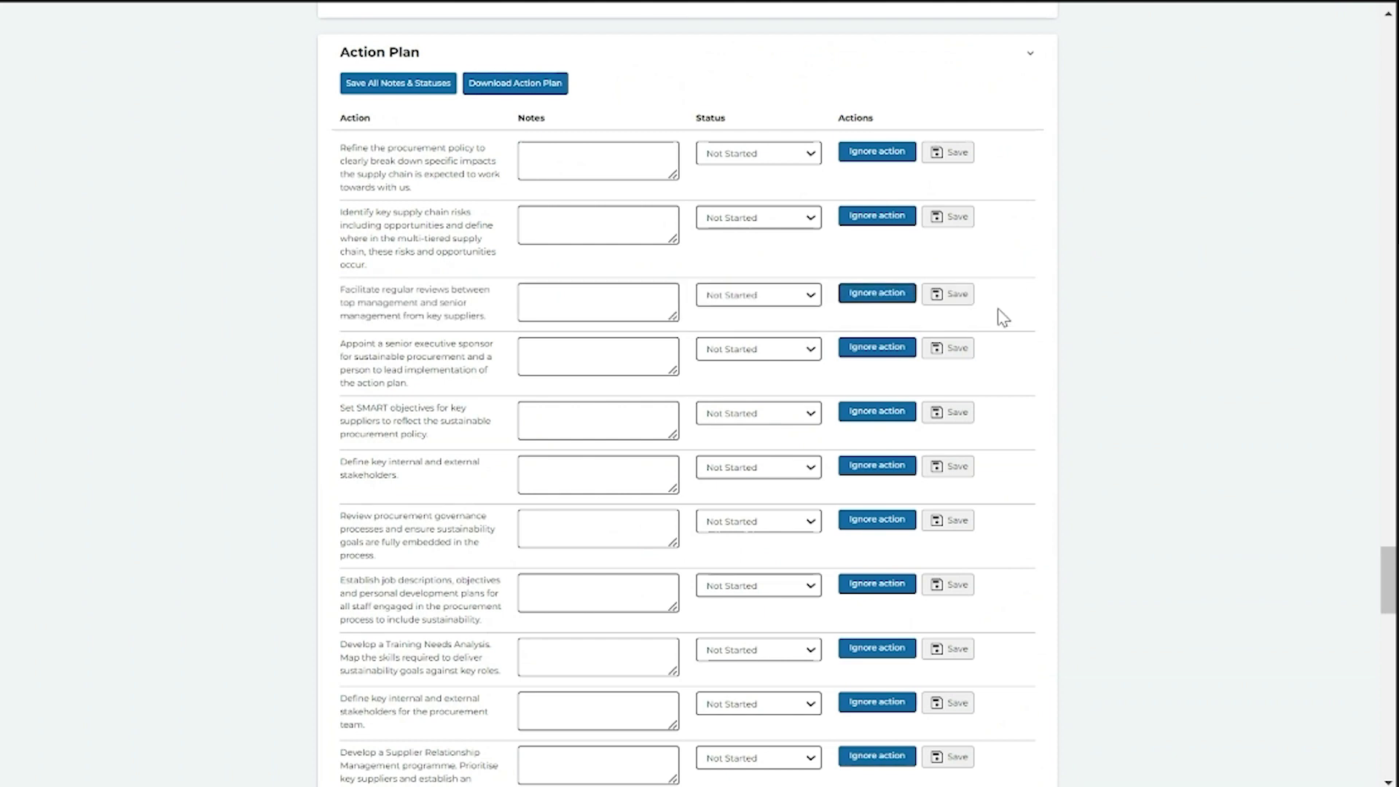
Download the action plan as a PDF and read through its list of recommended actions
scroll(998, 308, "up", 2)
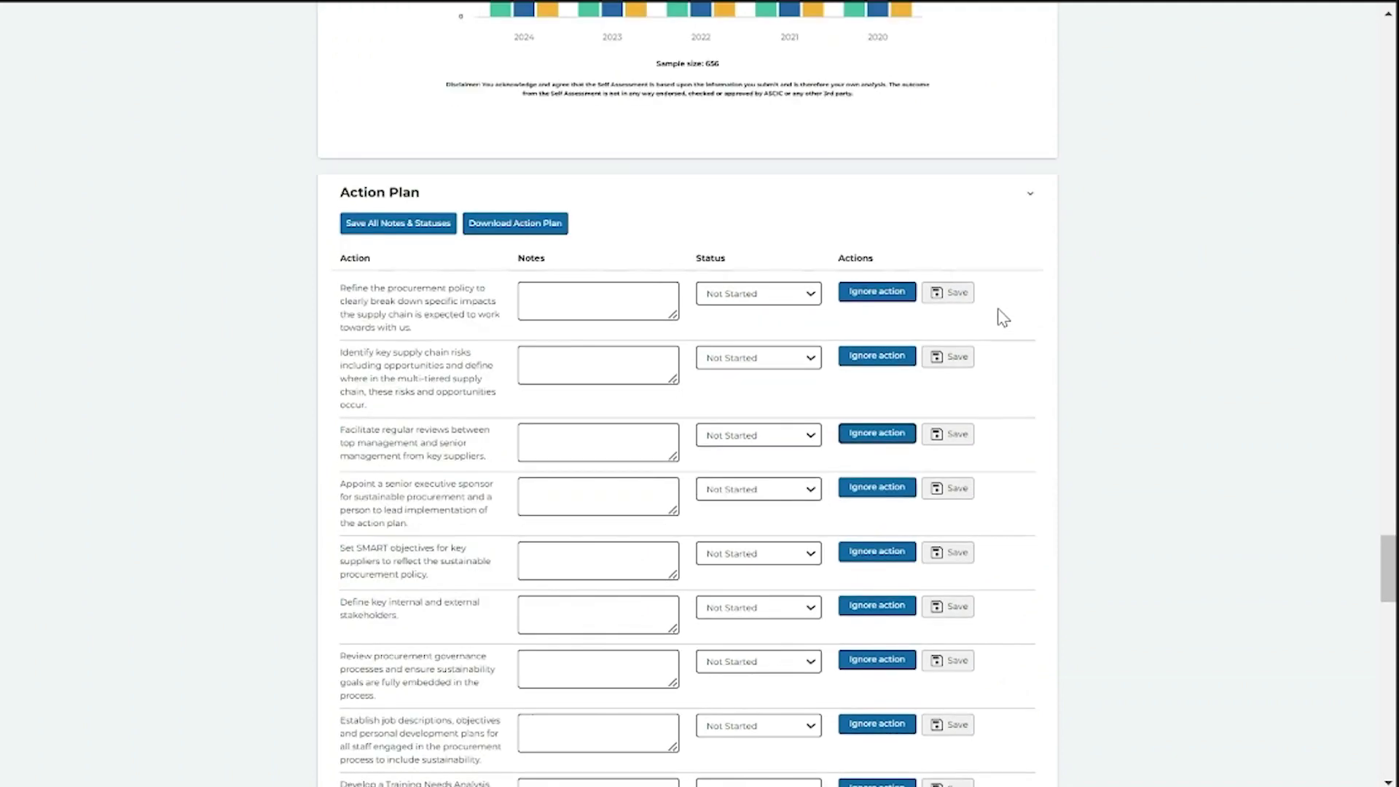
scroll(998, 308, "up", 4)
scroll(998, 308, "down", 3)
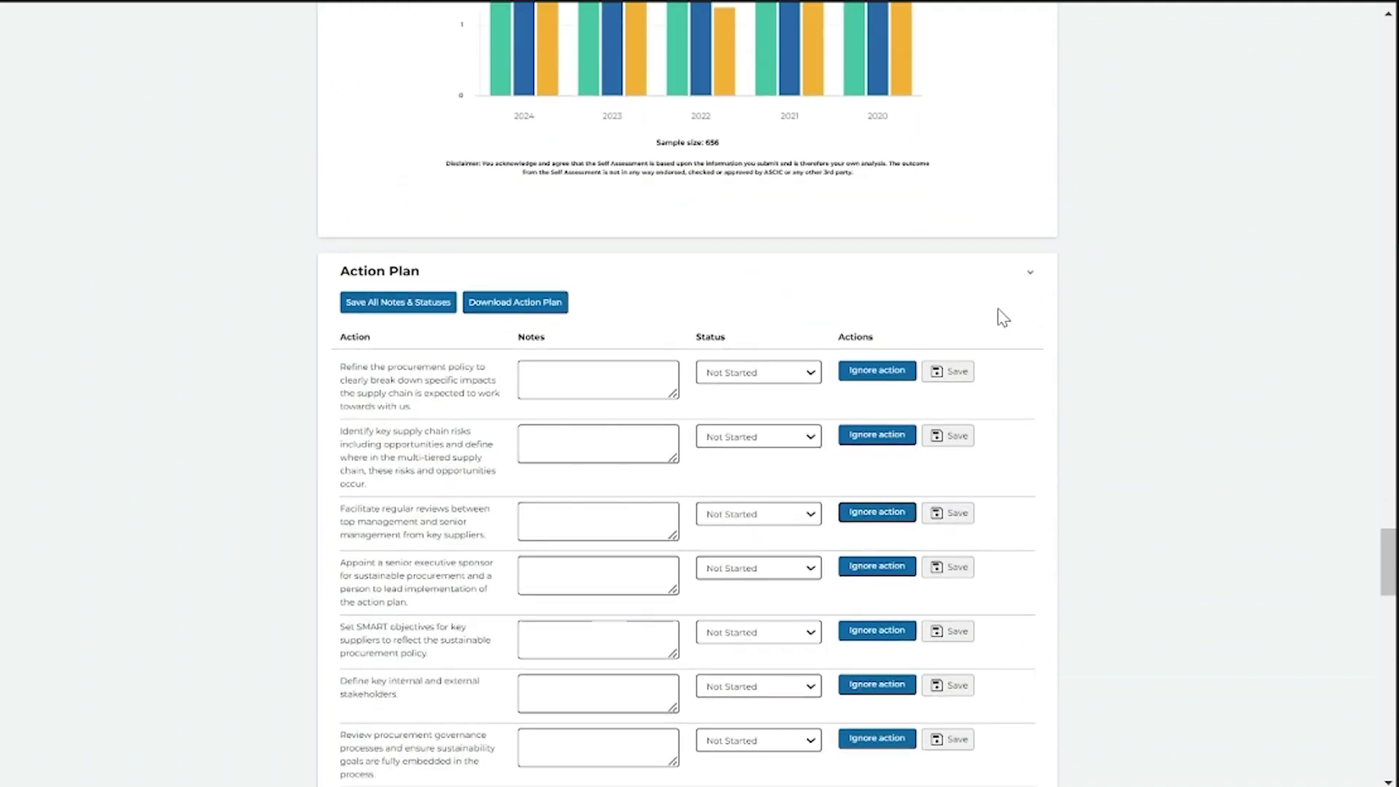
left_click(507, 309)
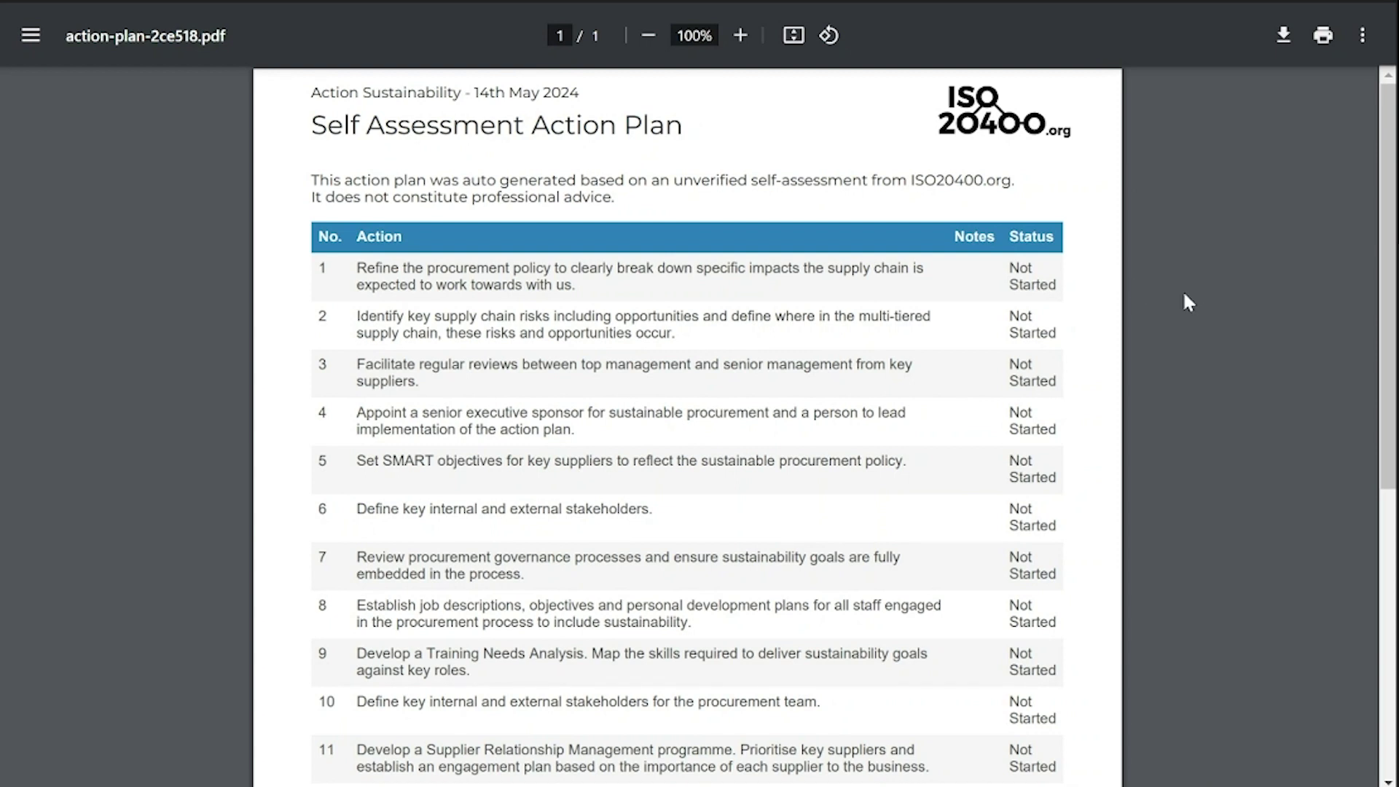
scroll(1184, 294, "down", 7)
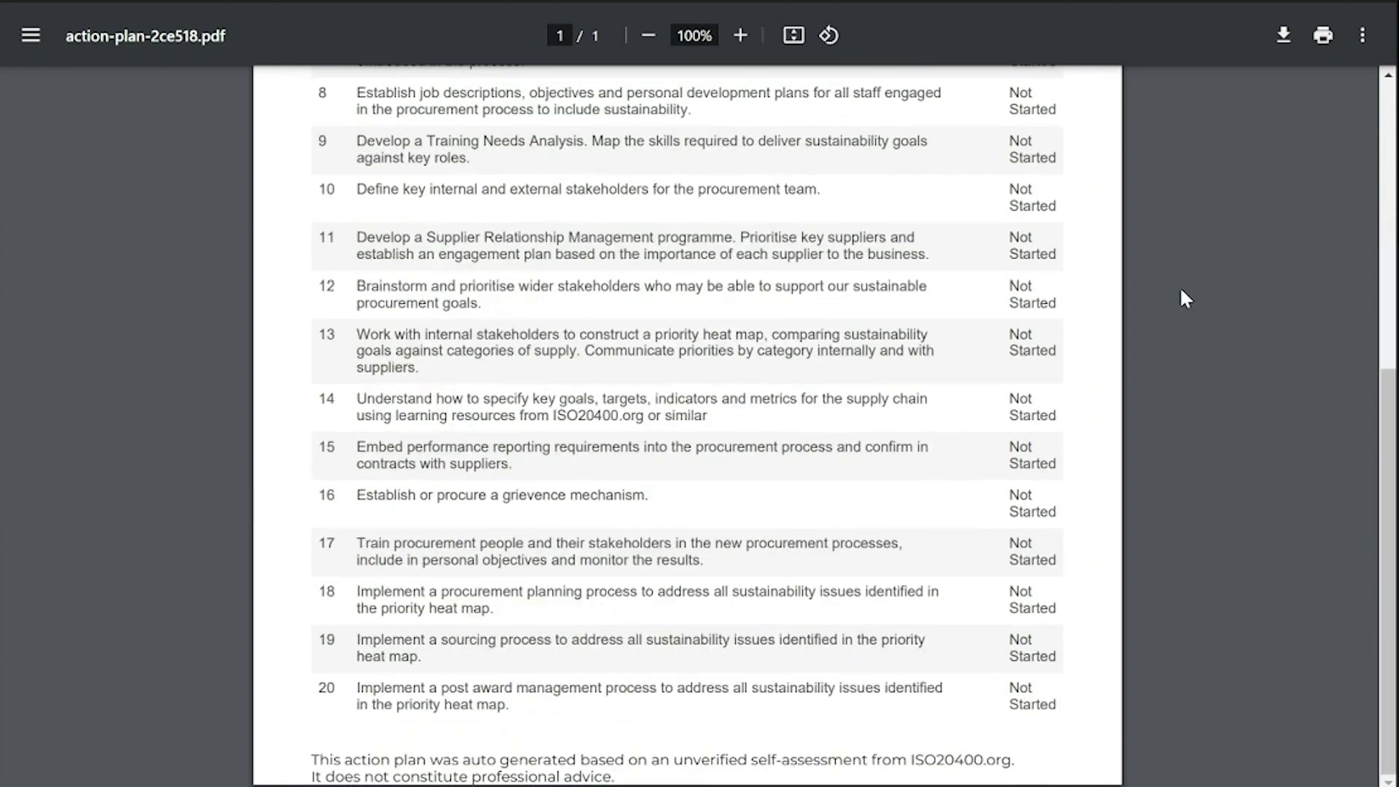
scroll(1180, 291, "up", 7)
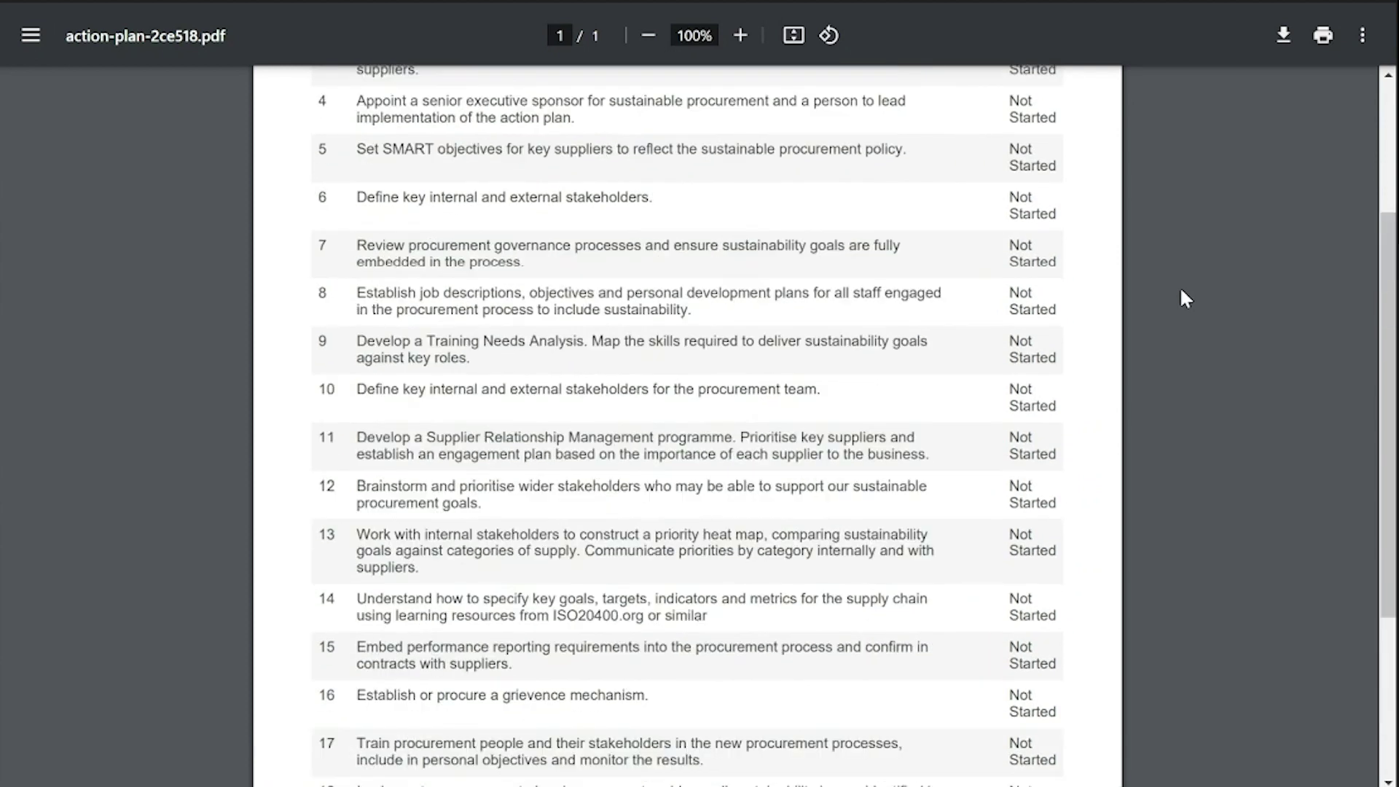